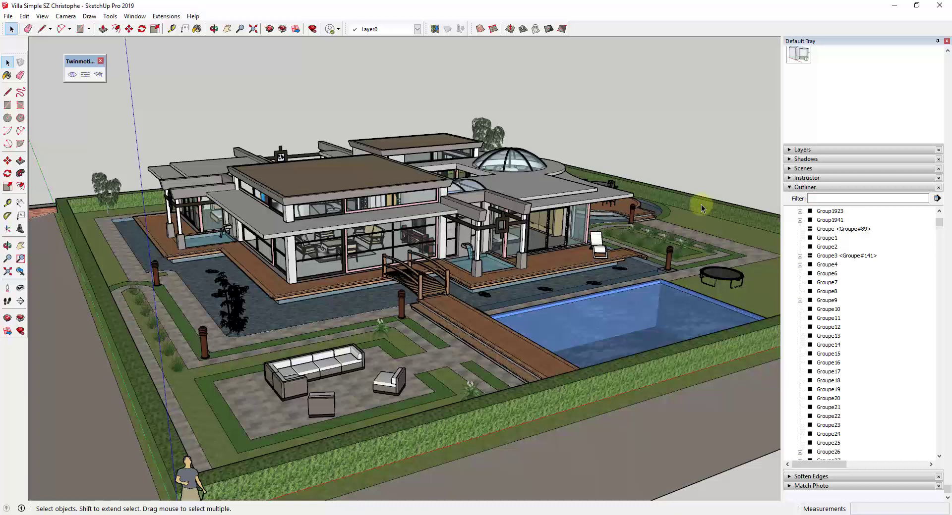
# Examine the villa model's exterior, including the pool, garden and terrace, from several angles.
pyautogui.moveTo(664, 191); pyautogui.dragTo(683, 172, button='middle')
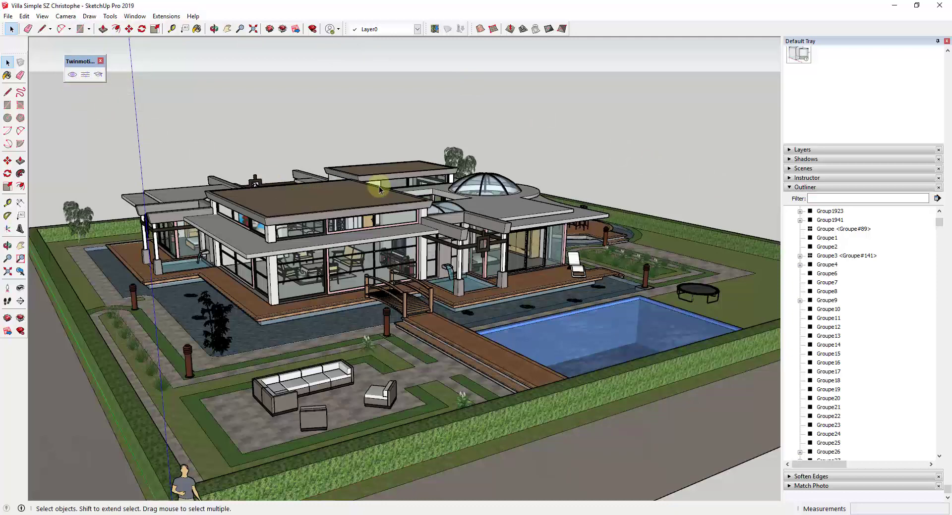
pyautogui.moveTo(491, 271); pyautogui.dragTo(385, 346, button='middle')
pyautogui.scroll(2, 381, 352)
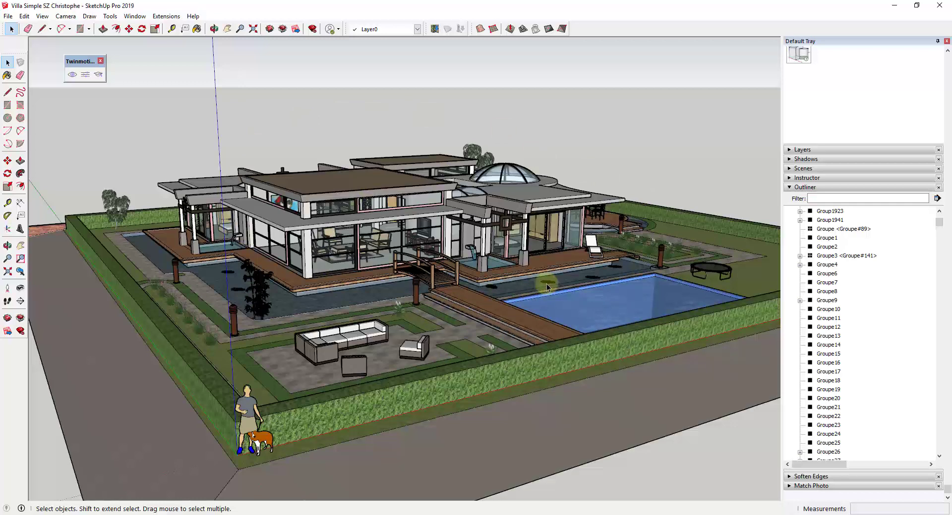
pyautogui.moveTo(547, 287); pyautogui.dragTo(614, 311, button='middle')
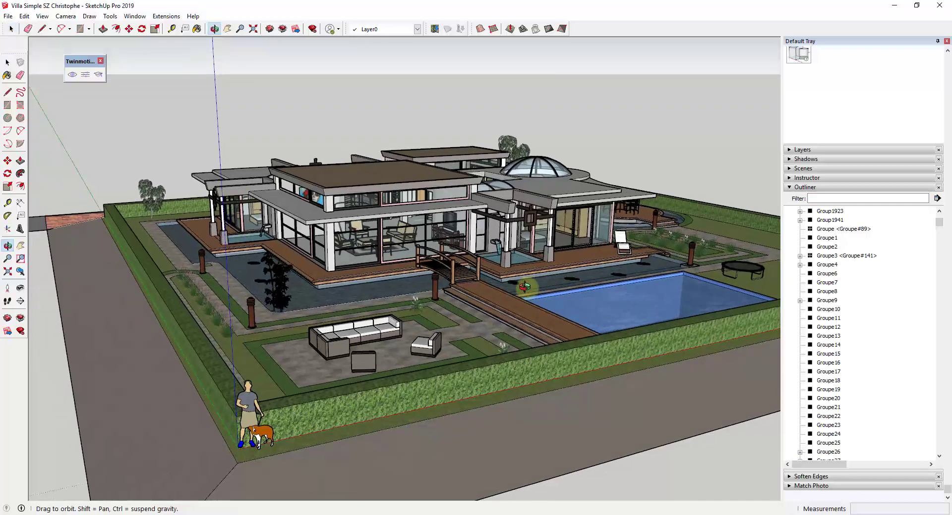
pyautogui.scroll(1, 681, 275)
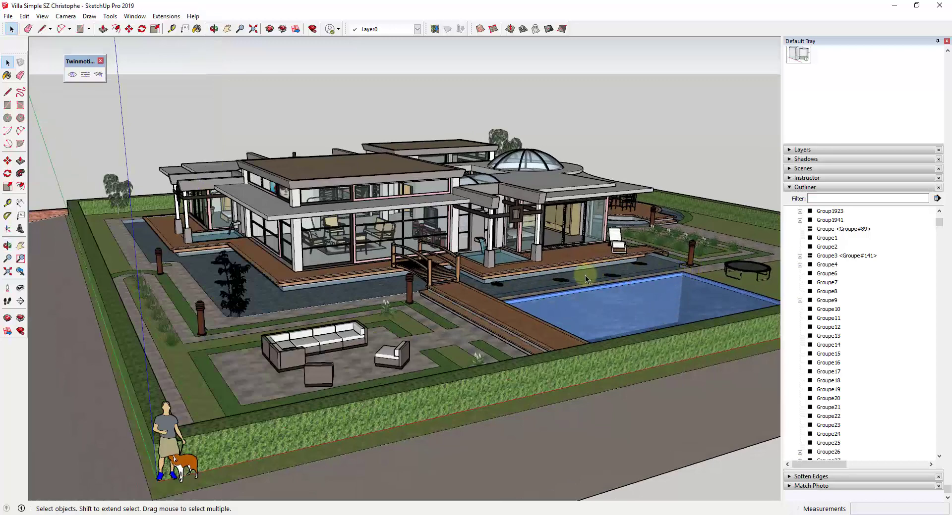
pyautogui.scroll(-3, 585, 275)
pyautogui.scroll(1, 691, 276)
pyautogui.moveTo(704, 281); pyautogui.dragTo(624, 268, button='middle')
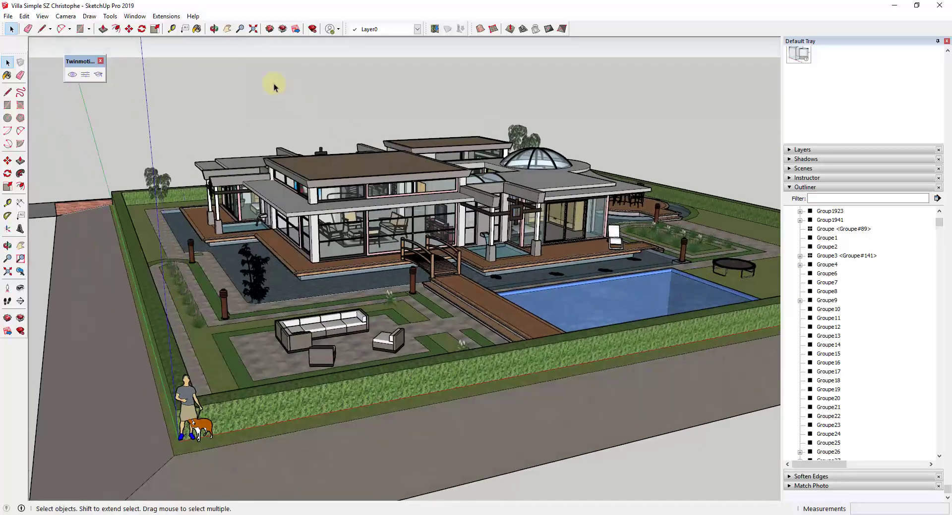
# View the Villa simple model page in 3D Warehouse and return to the model.
pyautogui.click(134, 16)
pyautogui.click(156, 103)
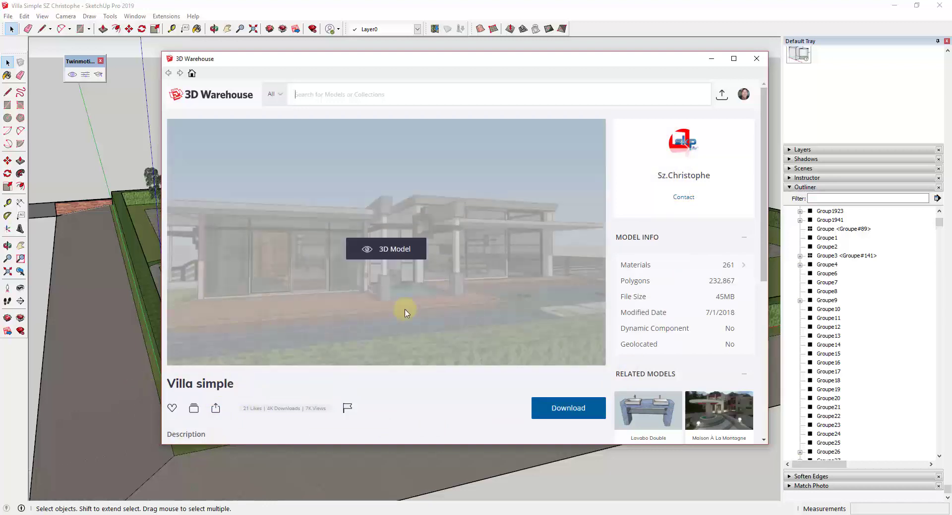
pyautogui.click(757, 62)
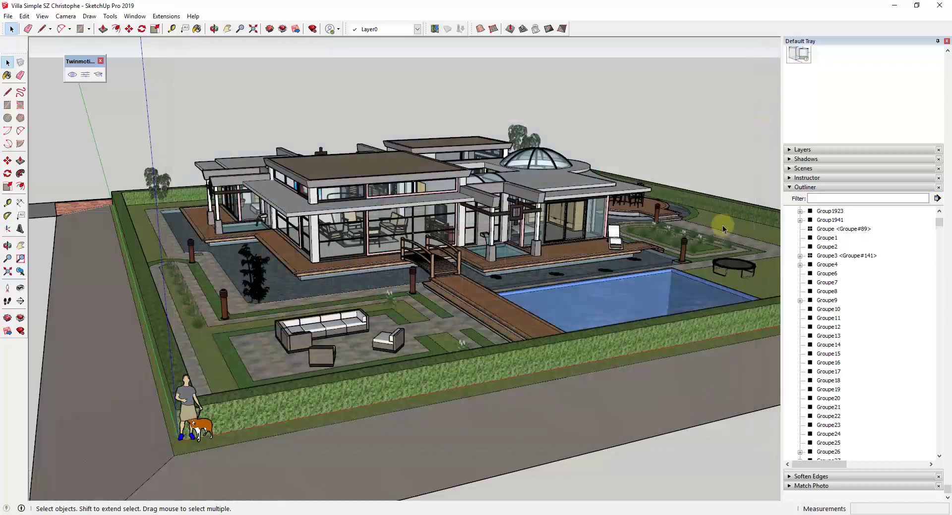
# Select the villa component and then its nested 00_Ground group to inspect which geometry forms the terrain.
pyautogui.click(442, 381)
pyautogui.moveTo(436, 382); pyautogui.dragTo(585, 357, button='middle')
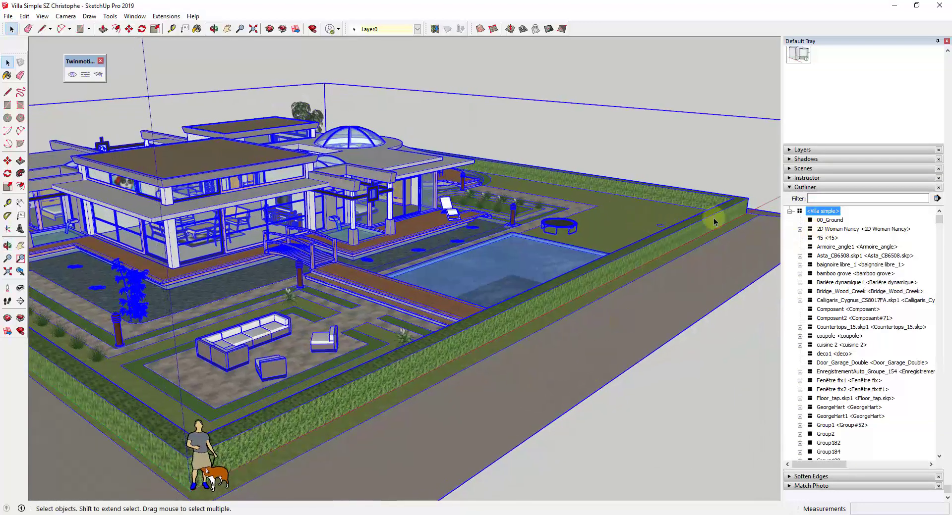
pyautogui.click(822, 220)
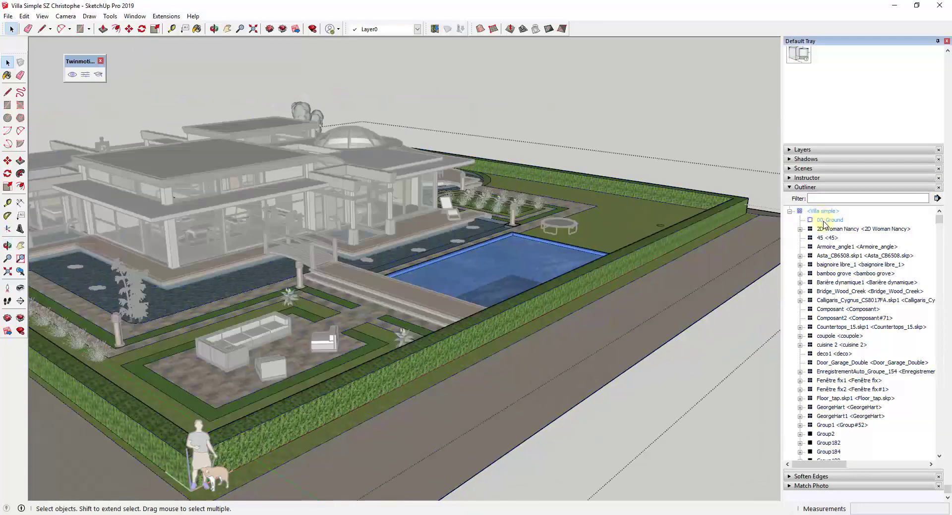
pyautogui.click(828, 220)
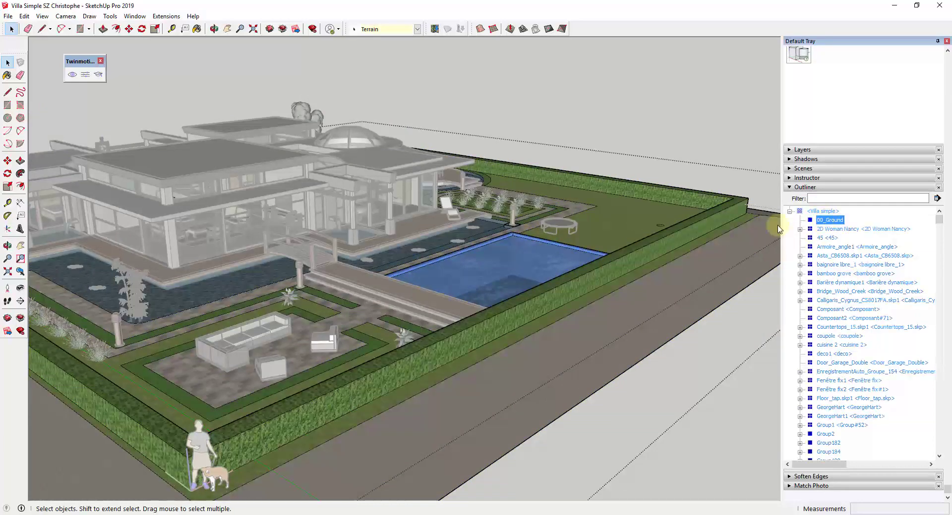
pyautogui.click(620, 238)
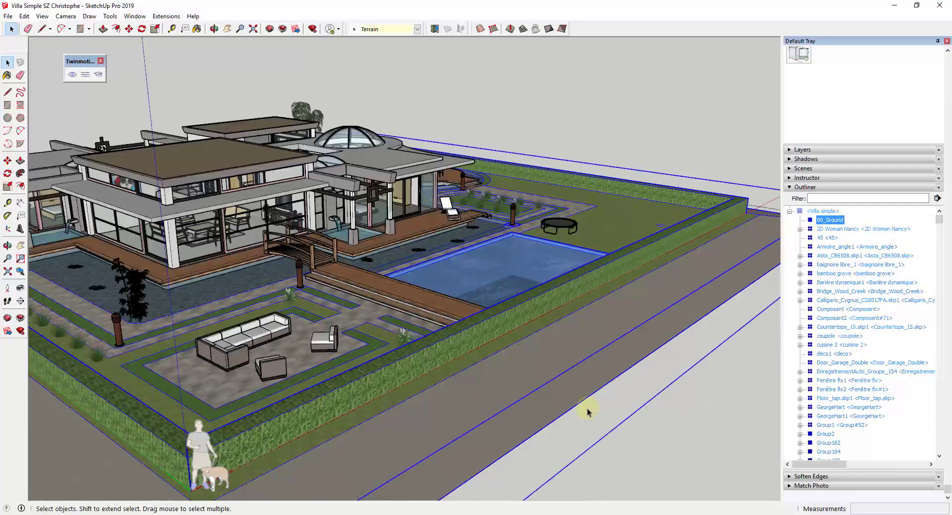
pyautogui.moveTo(584, 409); pyautogui.dragTo(707, 324, button='middle')
pyautogui.scroll(3, 707, 325)
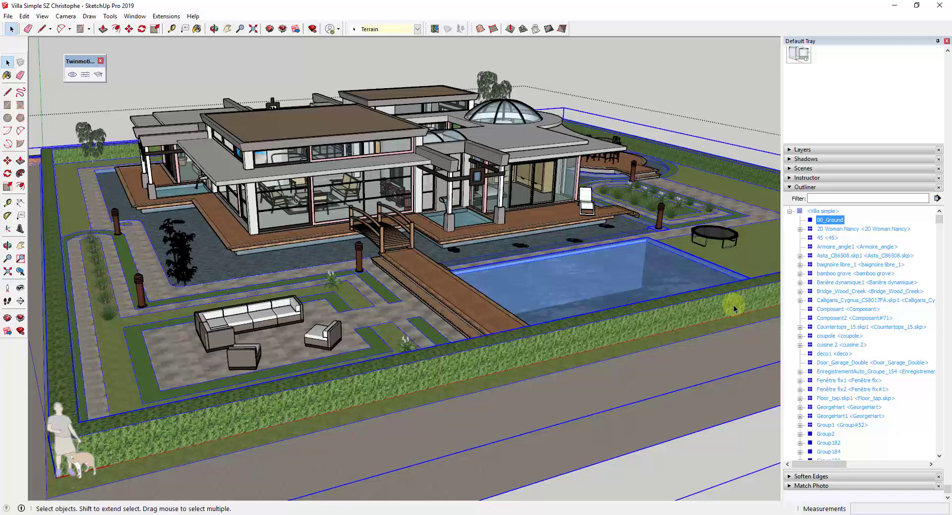
# Review the Twinmotion synchronization settings, then send the villa model to Twinmotion through DirectLink as a new project.
pyautogui.click(86, 75)
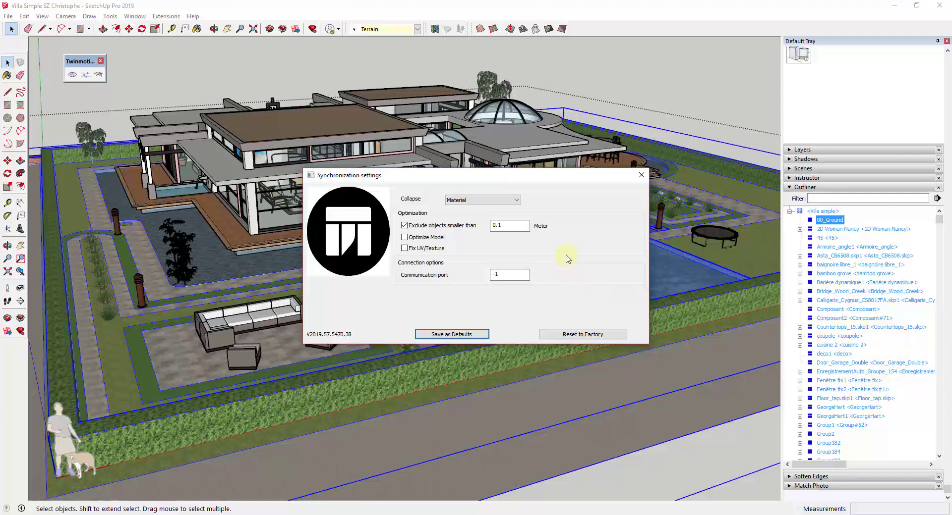
pyautogui.click(640, 175)
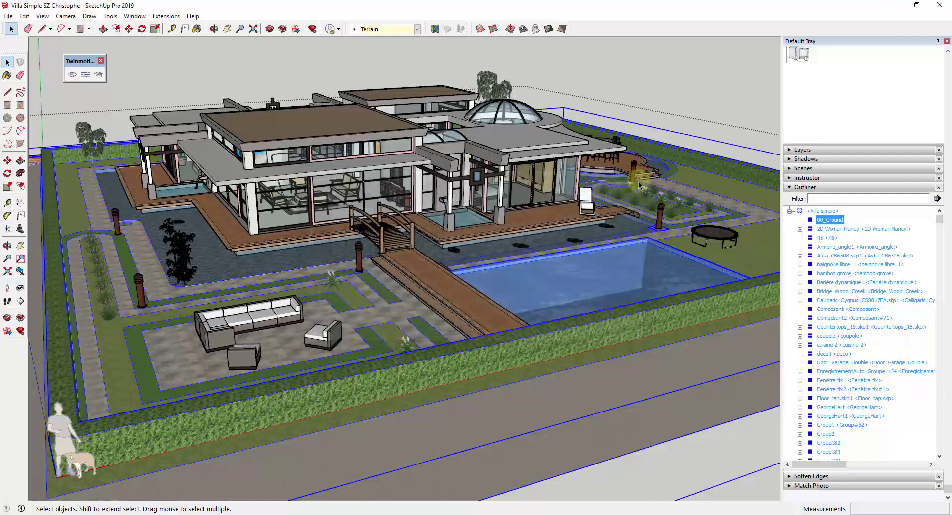
pyautogui.click(73, 74)
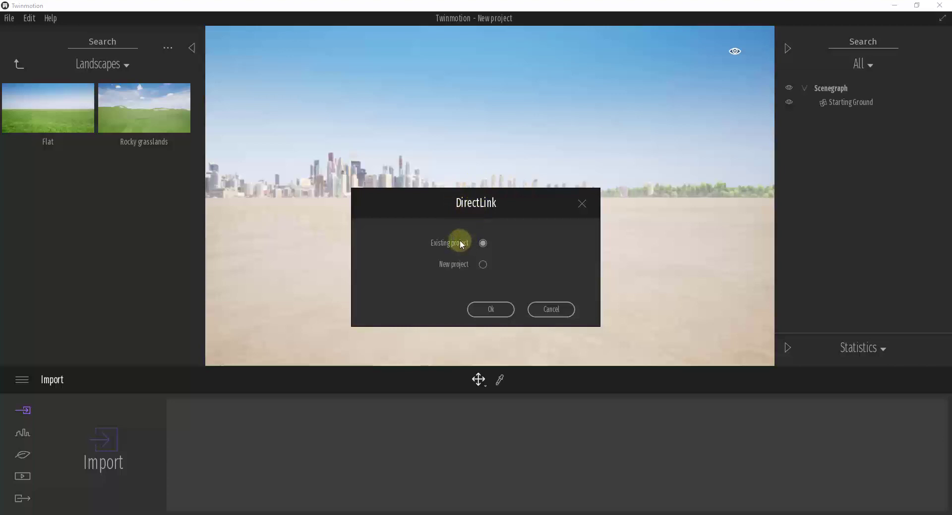
pyautogui.click(482, 265)
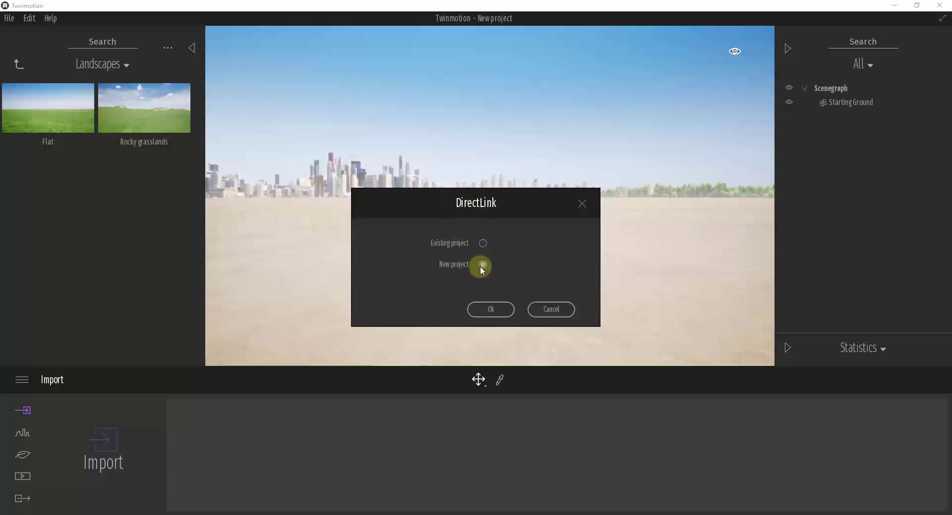
pyautogui.click(491, 309)
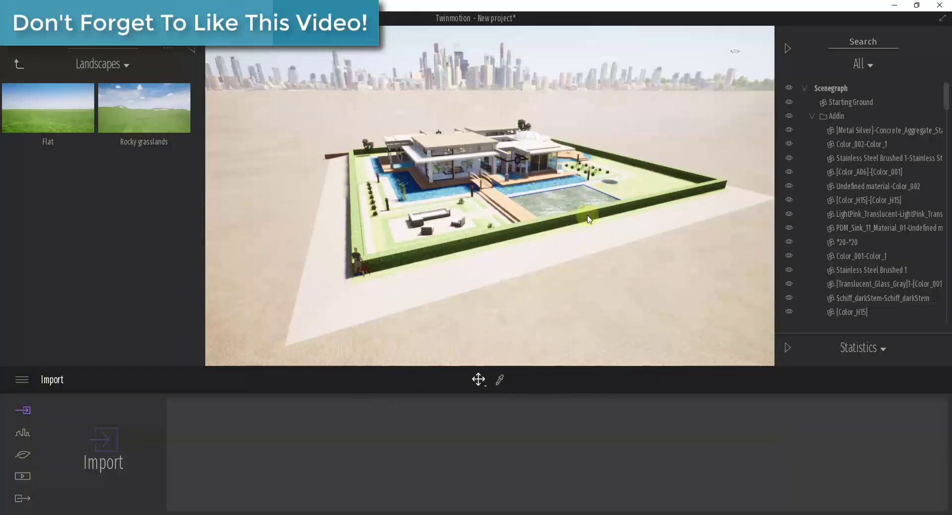
# Delete the Starting Ground beneath the imported villa.
pyautogui.scroll(2, 491, 297)
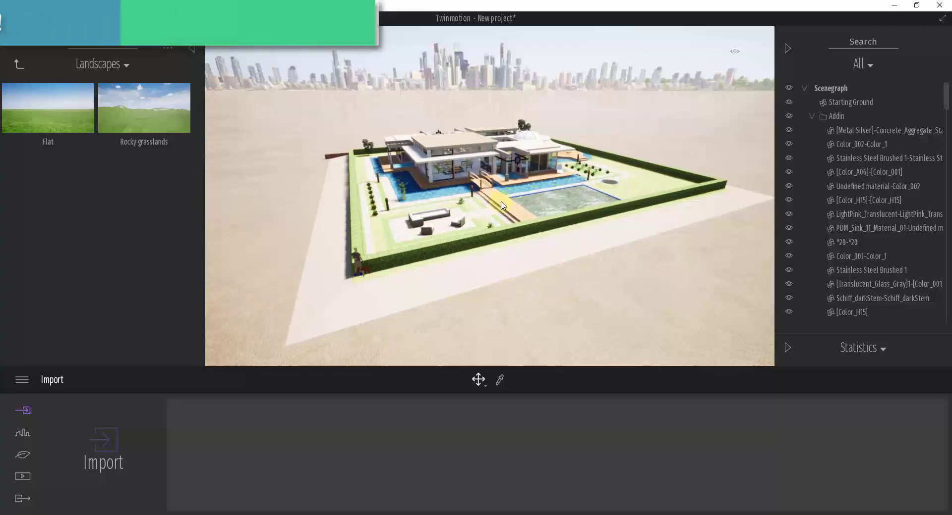
pyautogui.moveTo(513, 203); pyautogui.dragTo(507, 203, button='right')
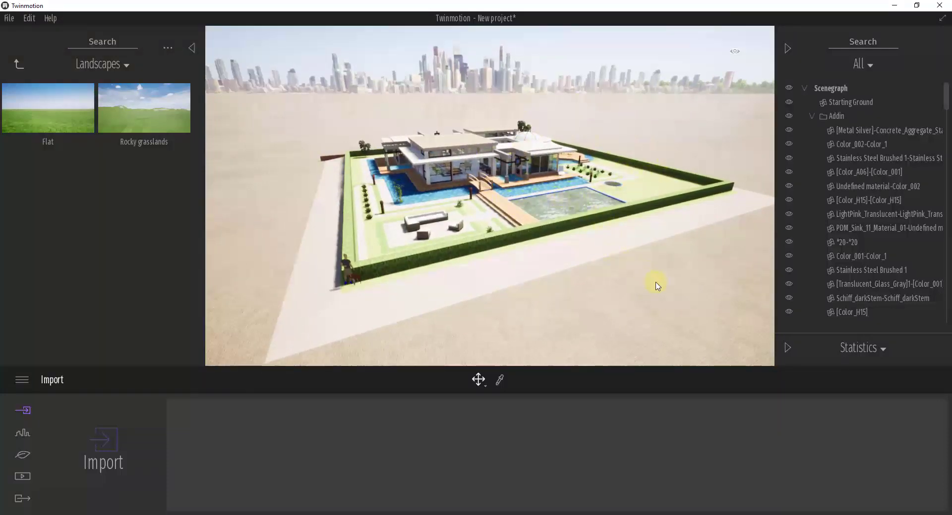
pyautogui.moveTo(656, 283)
pyautogui.mouseDown(button='right')
pyautogui.moveTo(648, 297)
pyautogui.moveTo(654, 275)
pyautogui.mouseUp(button='right')
pyautogui.scroll(-2, 582, 270)
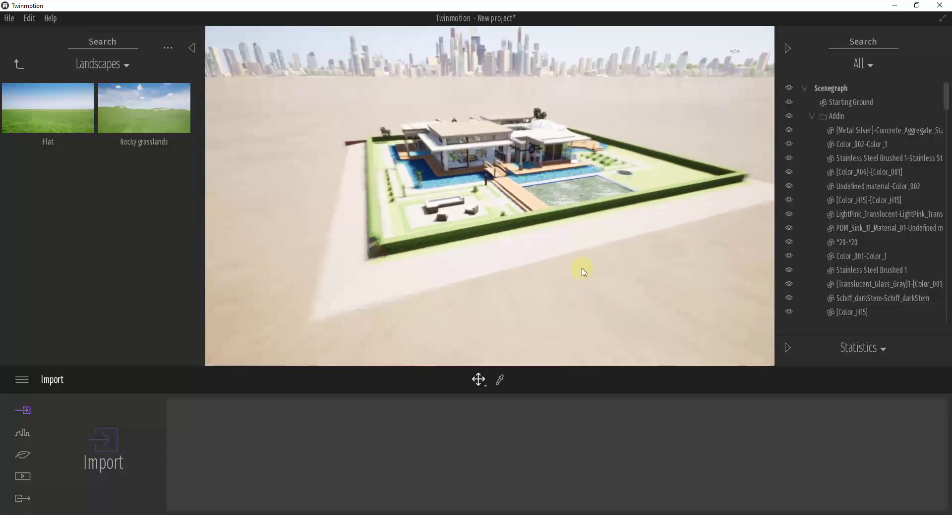
pyautogui.click(595, 286)
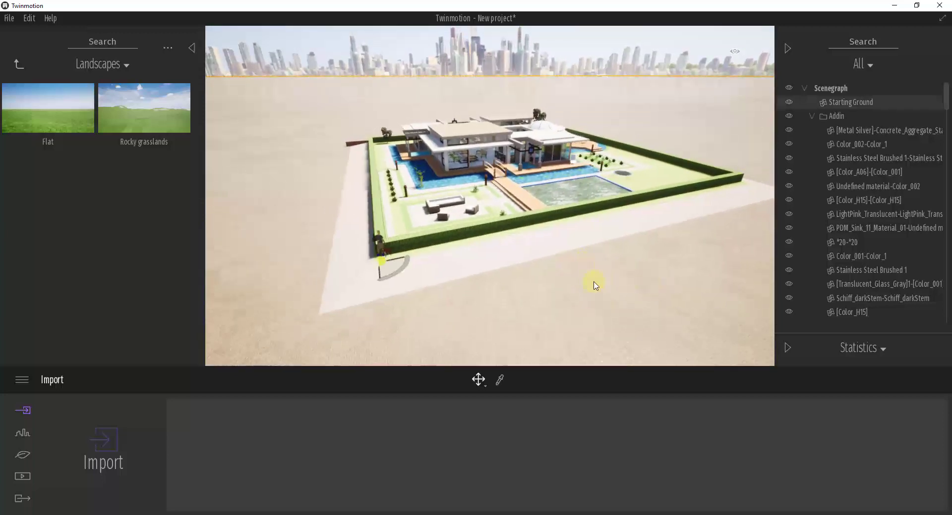
pyautogui.press('Delete')
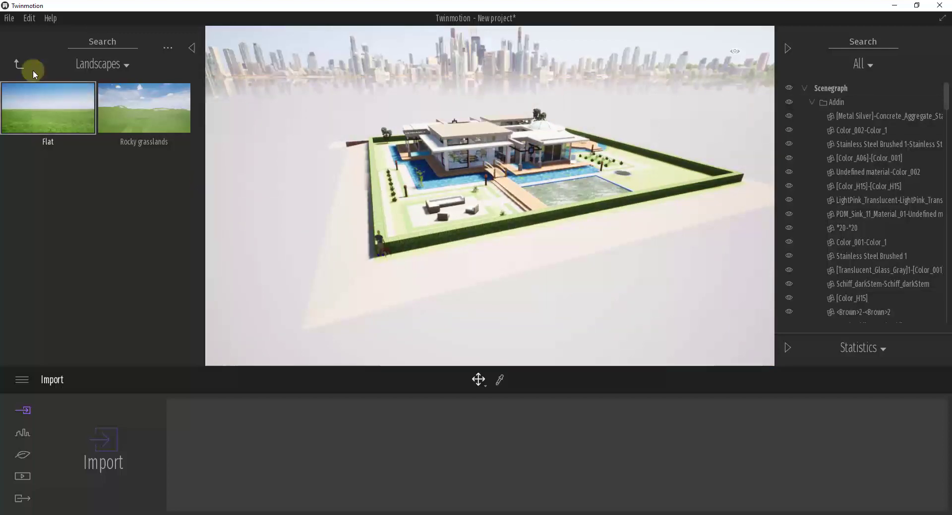
# Add the Flat landscape from the library's Vegetation and landscape assets to the scene around the villa.
pyautogui.click(17, 66)
pyautogui.click(16, 66)
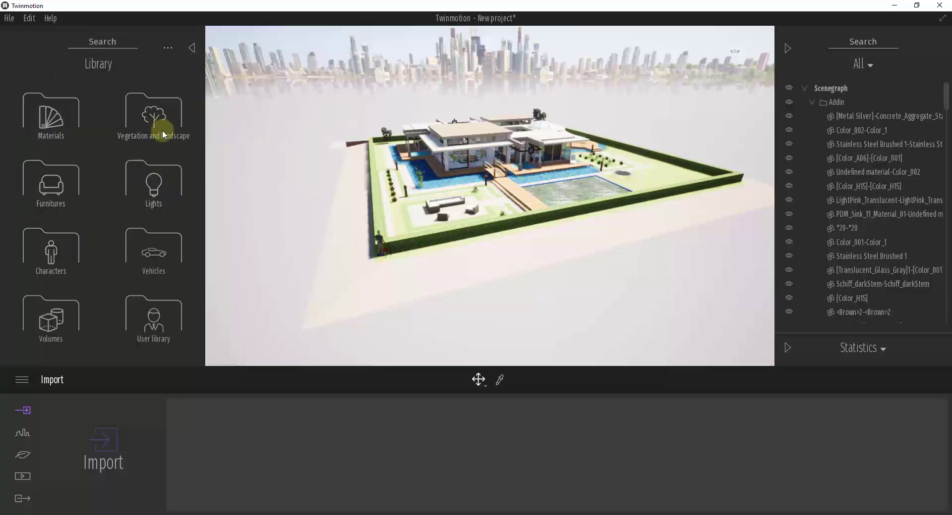
pyautogui.click(149, 115)
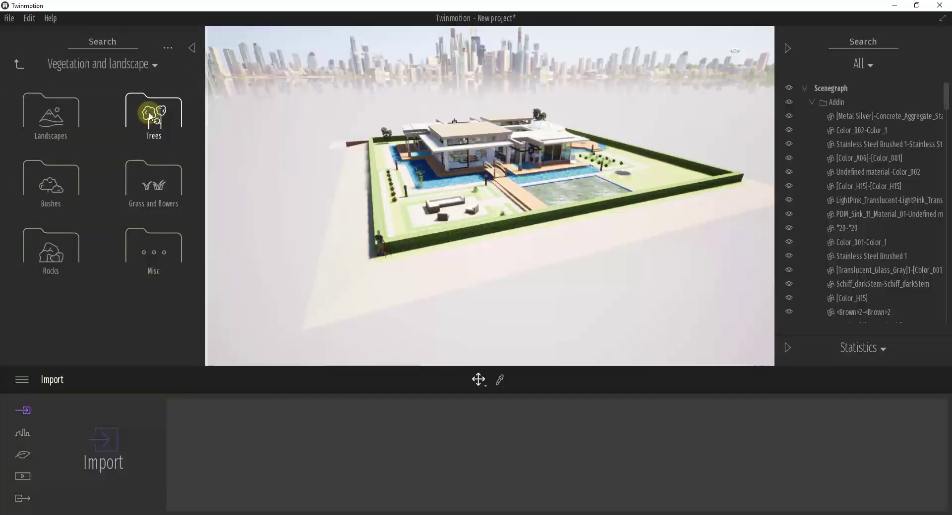
pyautogui.click(50, 113)
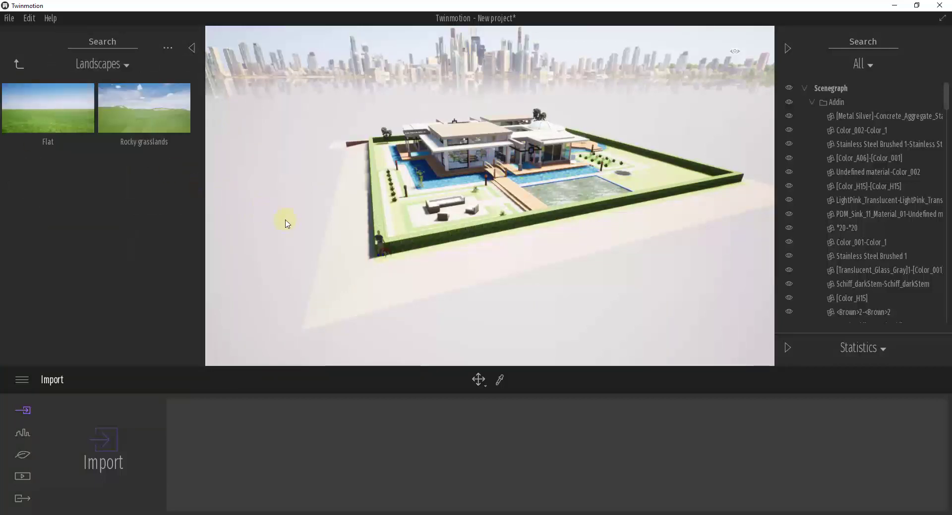
pyautogui.moveTo(300, 227); pyautogui.dragTo(308, 230)
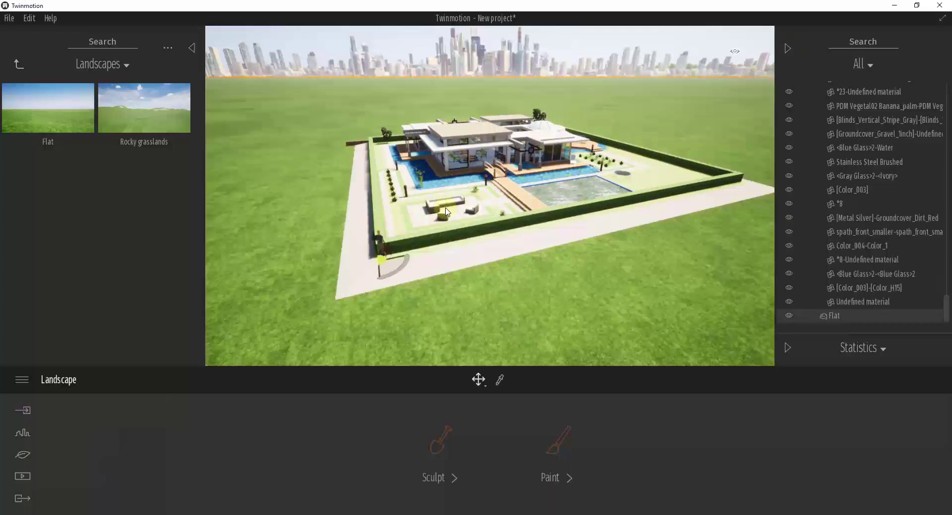
# Look over the open lawn beside the villa and browse the library's Grass and flowers assets.
pyautogui.keyDown('shift'); pyautogui.moveTo(445, 208); pyautogui.dragTo(474, 207, button='middle'); pyautogui.keyUp('shift')
pyautogui.press('w')
pyautogui.moveTo(445, 208)
pyautogui.mouseDown(button='right')
pyautogui.moveTo(394, 208)
pyautogui.moveTo(446, 206)
pyautogui.moveTo(376, 221)
pyautogui.mouseUp(button='right')
pyautogui.click(20, 64)
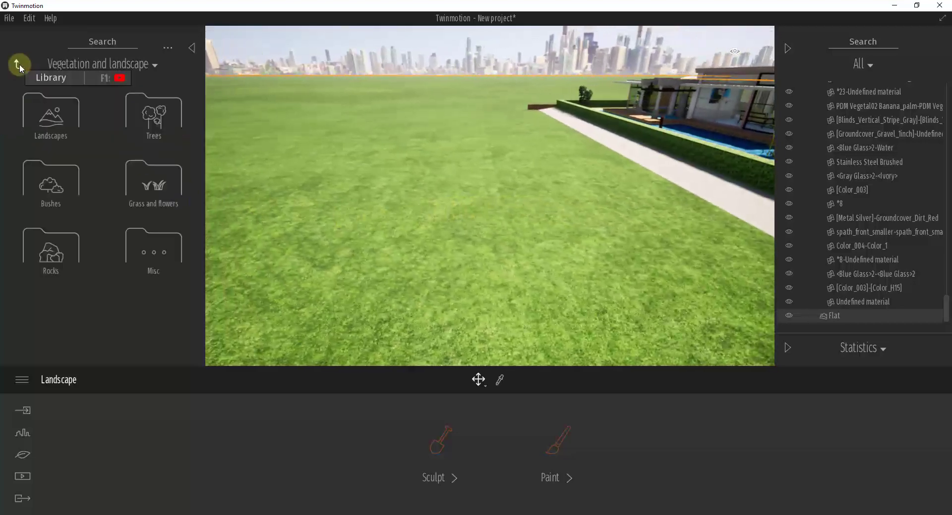
pyautogui.click(148, 185)
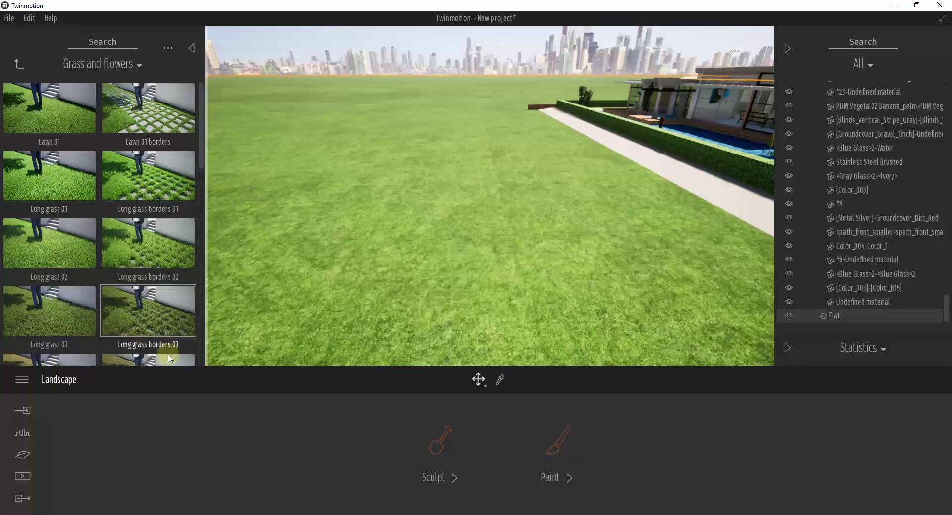
pyautogui.click(66, 98)
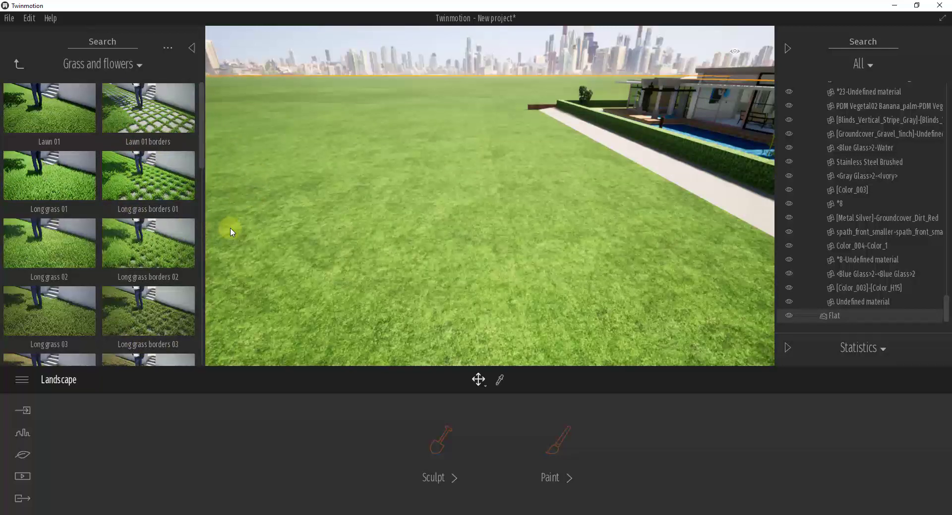
pyautogui.click(203, 129)
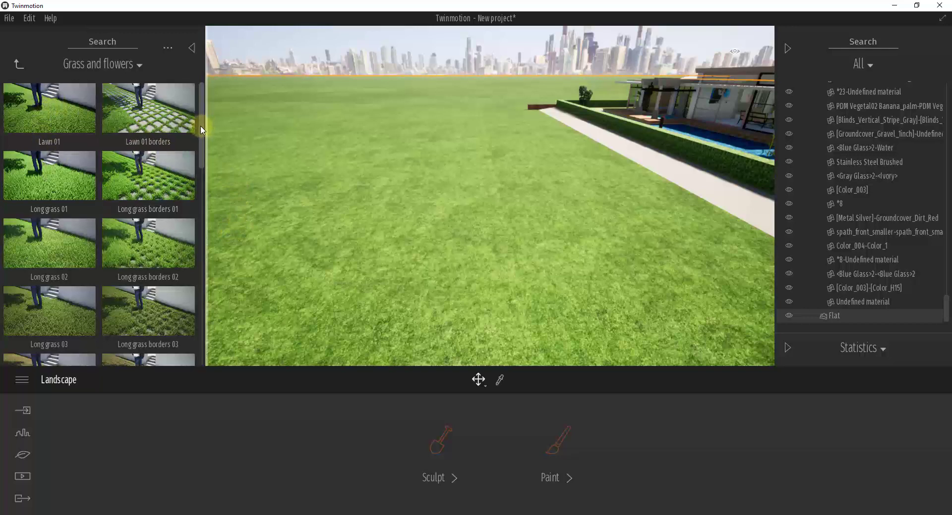
pyautogui.moveTo(201, 127)
pyautogui.mouseDown()
pyautogui.moveTo(201, 114)
pyautogui.moveTo(212, 213)
pyautogui.moveTo(213, 196)
pyautogui.moveTo(208, 317)
pyautogui.moveTo(200, 114)
pyautogui.mouseUp()
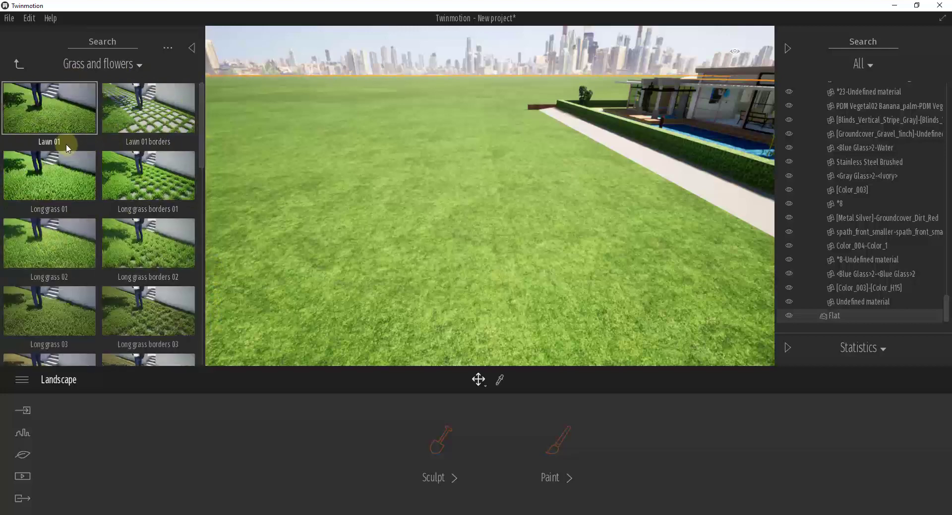
pyautogui.scroll(-3, 89, 275)
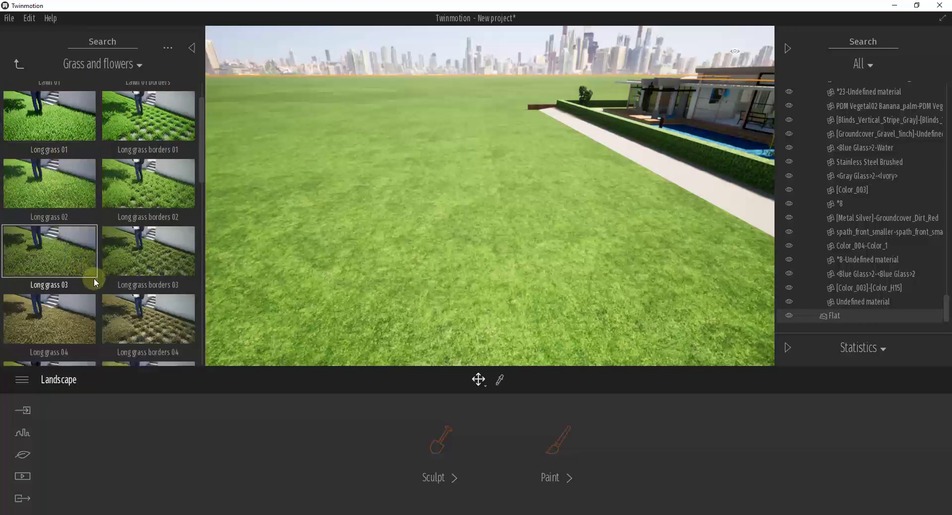
pyautogui.scroll(2, 148, 248)
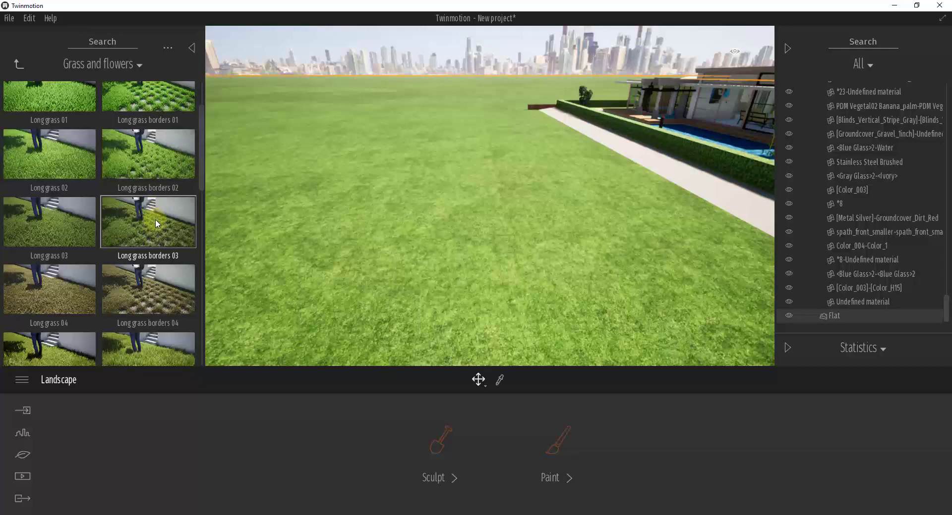
pyautogui.moveTo(167, 213); pyautogui.dragTo(541, 240)
pyautogui.moveTo(542, 239); pyautogui.dragTo(542, 240, button='right')
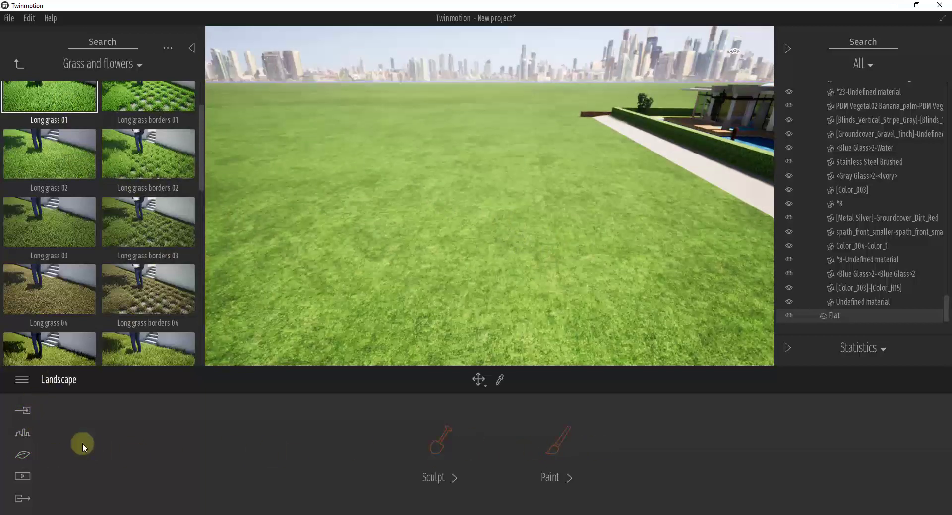
# Open the Nature vegetation palette, add the library's Lawn 01 grass to it and make it the active brush.
pyautogui.click(23, 456)
pyautogui.click(610, 458)
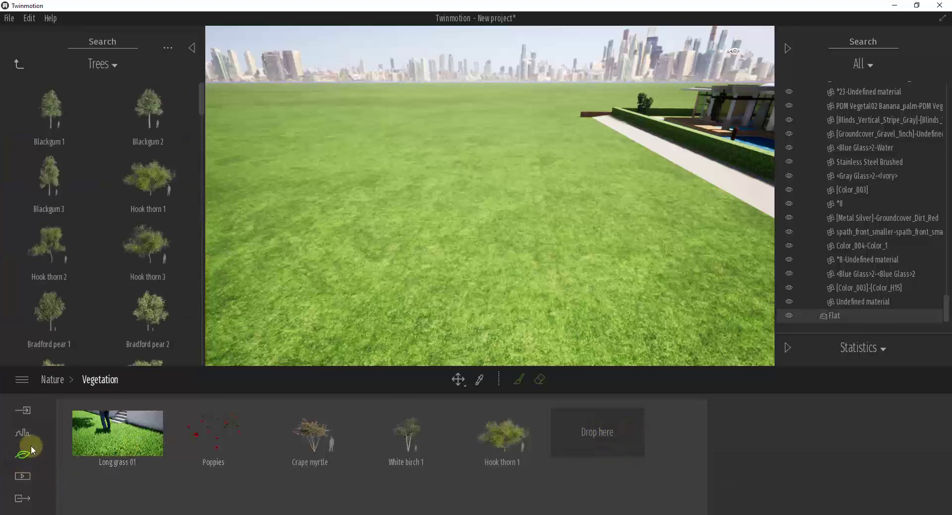
pyautogui.click(17, 67)
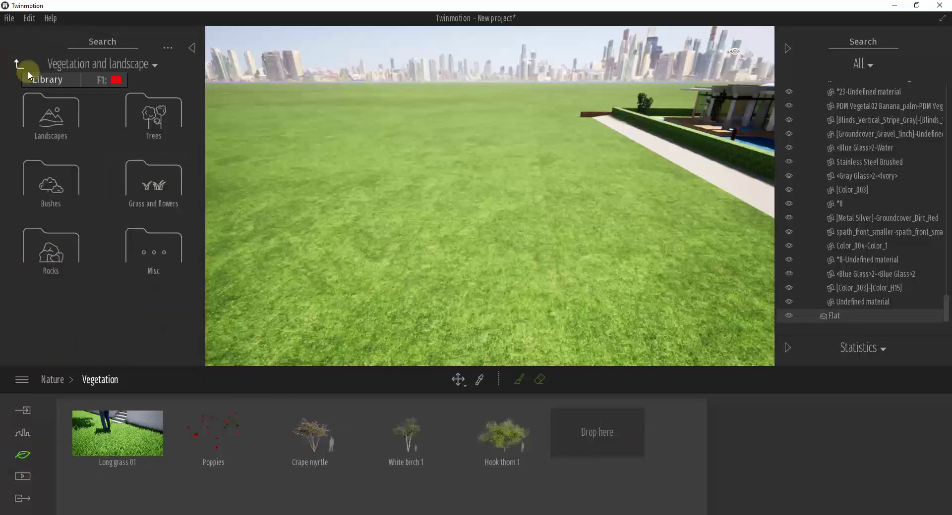
pyautogui.click(151, 185)
pyautogui.moveTo(57, 106); pyautogui.dragTo(597, 431)
pyautogui.click(613, 421)
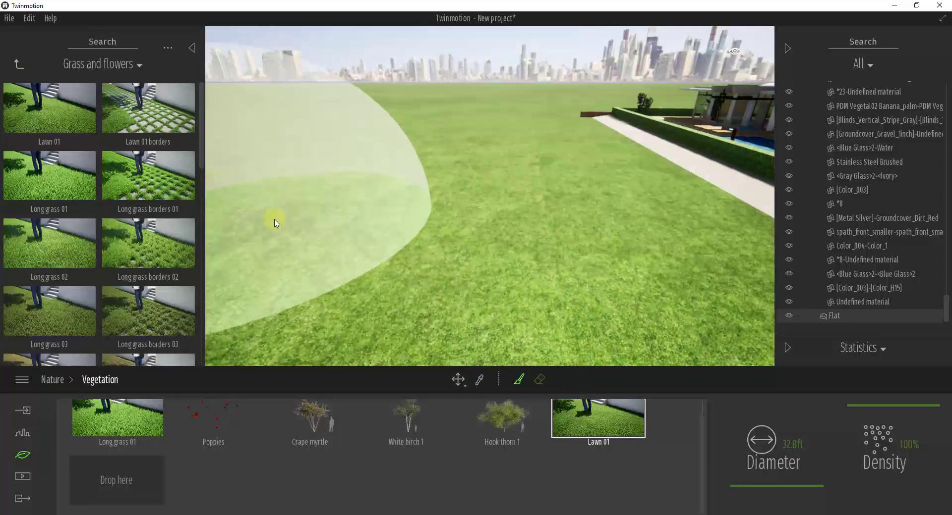
# Paint a patch of Lawn 01 on the open ground beside the villa and inspect its blades up close.
pyautogui.moveTo(274, 219); pyautogui.dragTo(299, 177)
pyautogui.moveTo(379, 200); pyautogui.dragTo(377, 203, button='right')
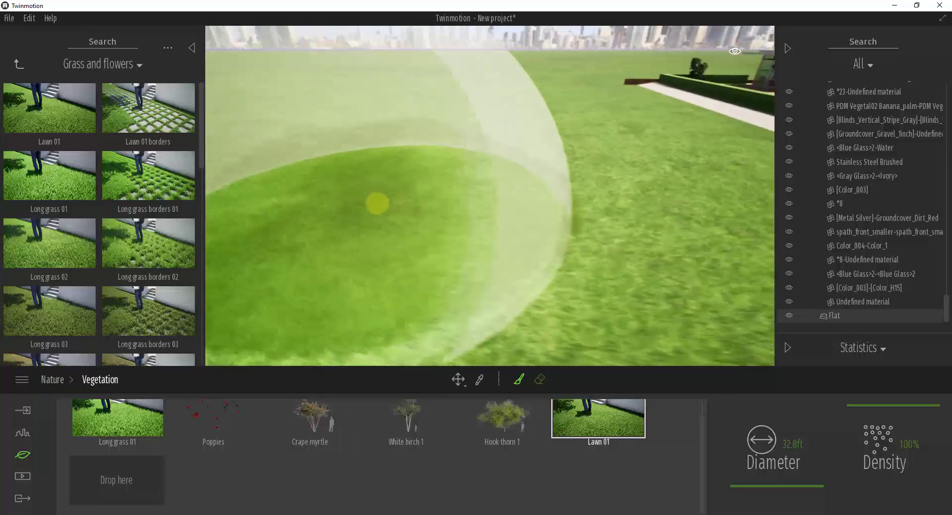
pyautogui.click(376, 203)
pyautogui.scroll(3, 377, 203)
pyautogui.scroll(3, 377, 203)
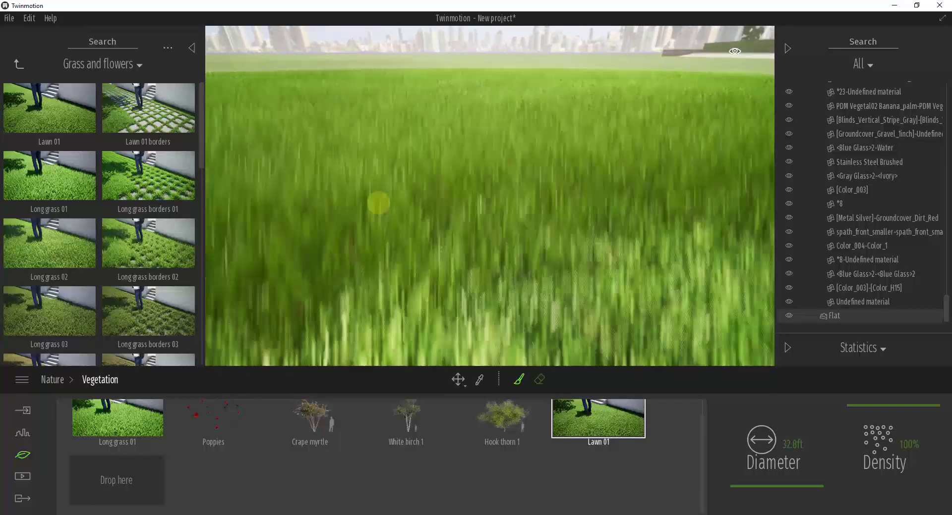
pyautogui.moveTo(377, 203); pyautogui.dragTo(377, 202, button='right')
pyautogui.scroll(-5, 376, 203)
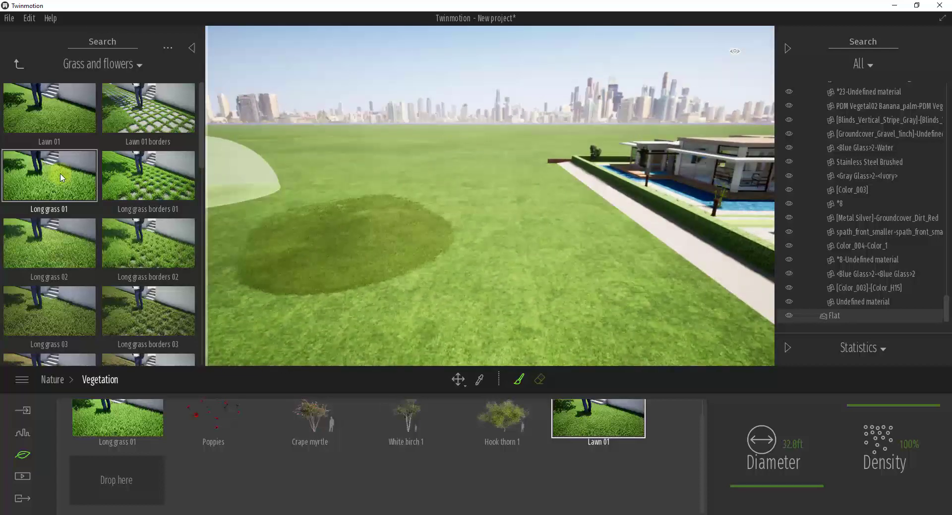
# Paint a patch of Long grass 01 between the Lawn 01 patch and the villa's path, and view it up close.
pyautogui.moveTo(55, 175); pyautogui.dragTo(111, 486)
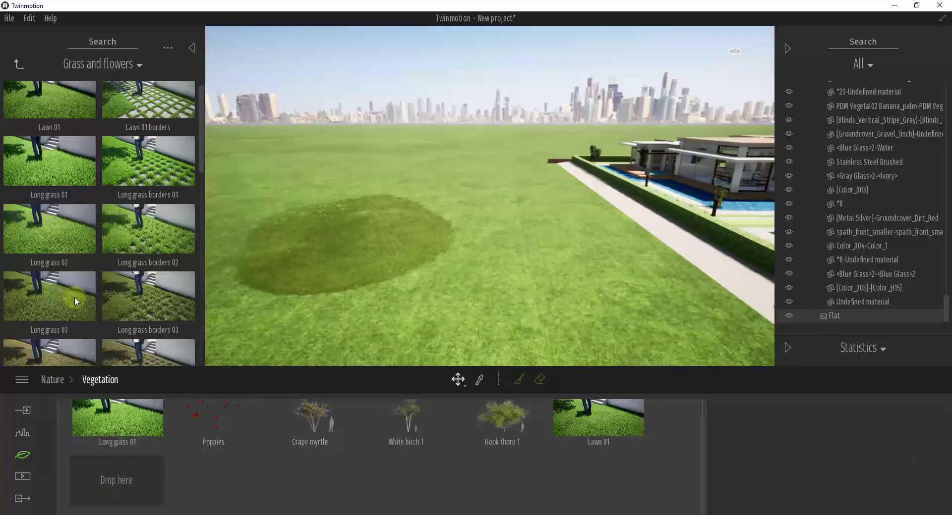
pyautogui.click(117, 401)
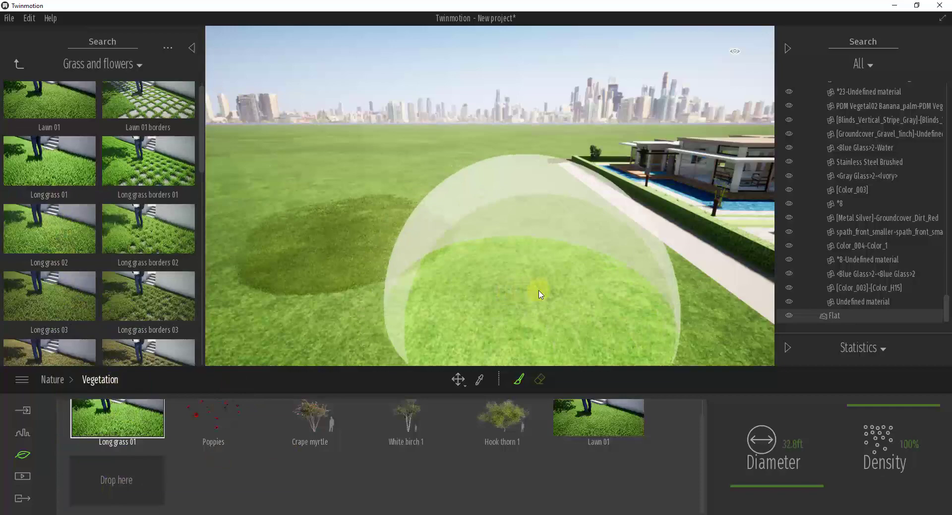
pyautogui.scroll(5, 556, 306)
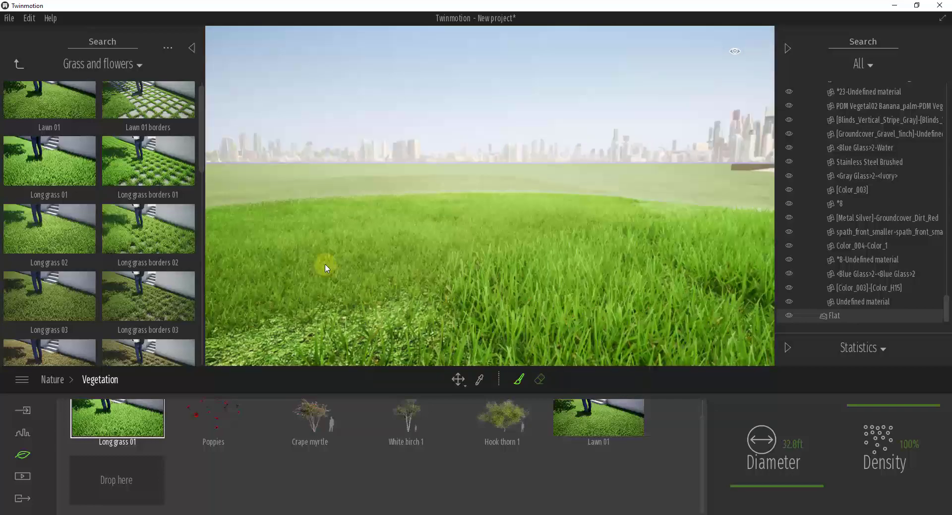
pyautogui.moveTo(549, 335); pyautogui.dragTo(549, 336, button='right')
pyautogui.press('s')
pyautogui.press('e')
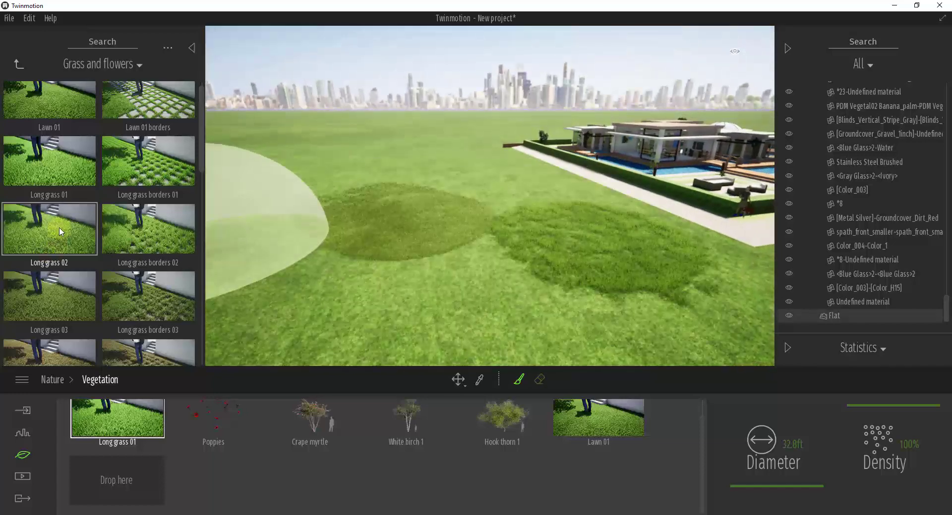
# Add Long grass 04 to the vegetation palette, paint it in front of the existing grass patches and inspect it up close.
pyautogui.scroll(-3, 58, 285)
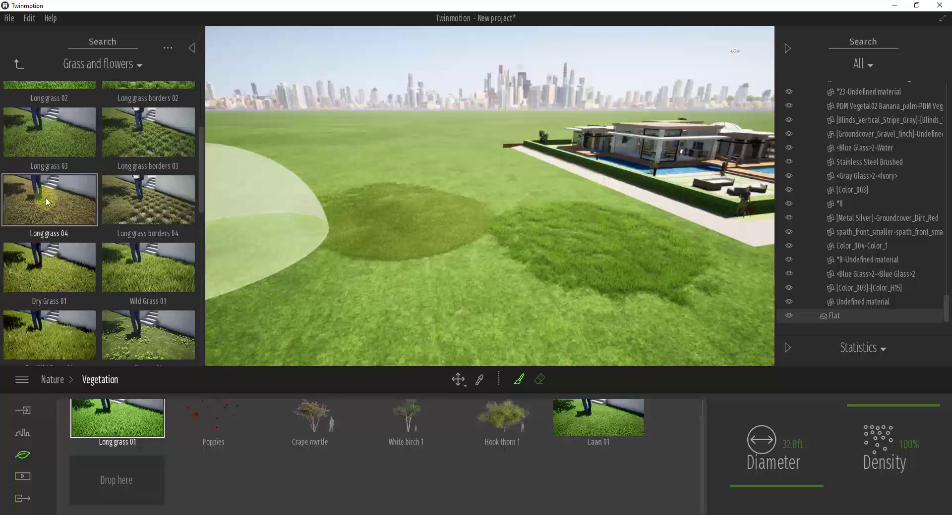
pyautogui.moveTo(45, 204); pyautogui.dragTo(129, 489)
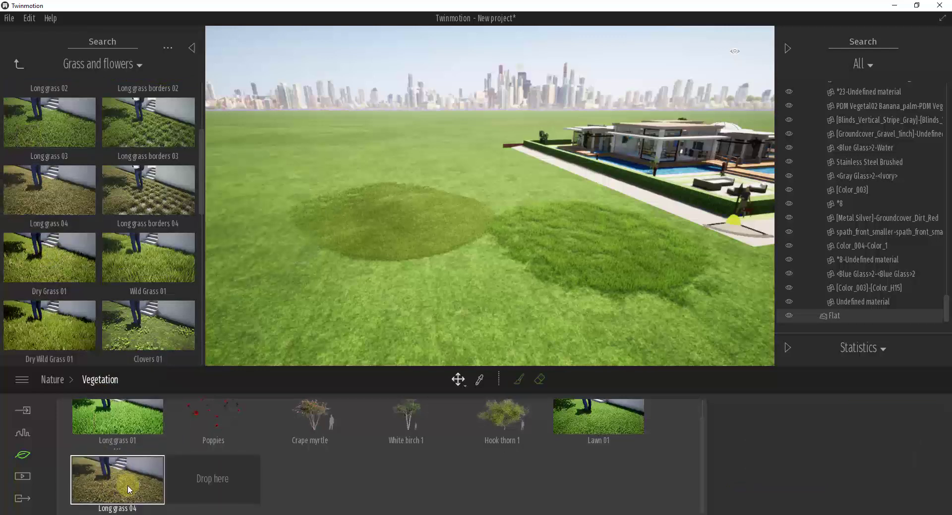
pyautogui.click(127, 489)
pyautogui.moveTo(461, 329); pyautogui.dragTo(551, 292)
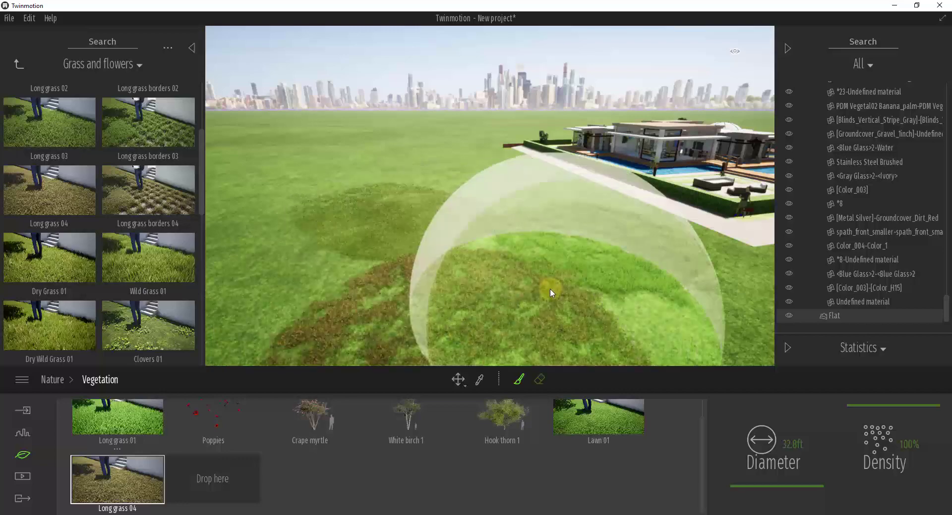
pyautogui.press('w')
pyautogui.moveTo(550, 292); pyautogui.dragTo(550, 291, button='right')
pyautogui.press('w')
pyautogui.press('Left')
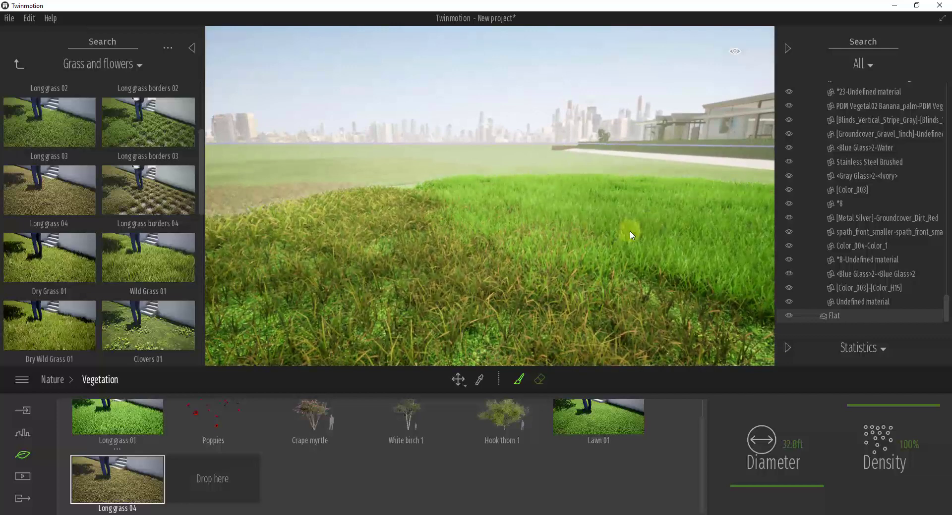
# Add Dry Grass 01 to the vegetation palette and paint a patch of it on bare ground beside the Long grass 04.
pyautogui.press('a')
pyautogui.moveTo(551, 242); pyautogui.dragTo(539, 241, button='right')
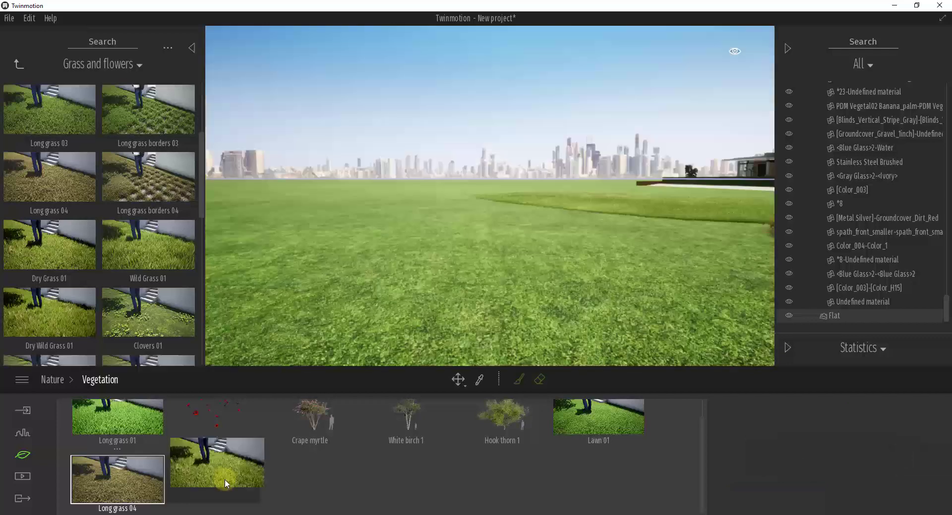
pyautogui.moveTo(225, 480); pyautogui.dragTo(215, 474)
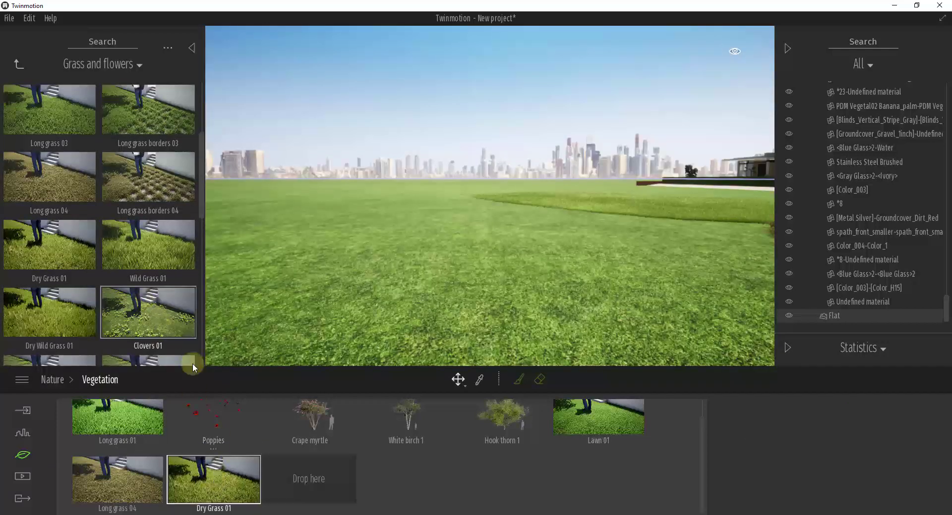
pyautogui.click(215, 480)
pyautogui.click(498, 294)
pyautogui.moveTo(499, 293); pyautogui.dragTo(499, 294, button='right')
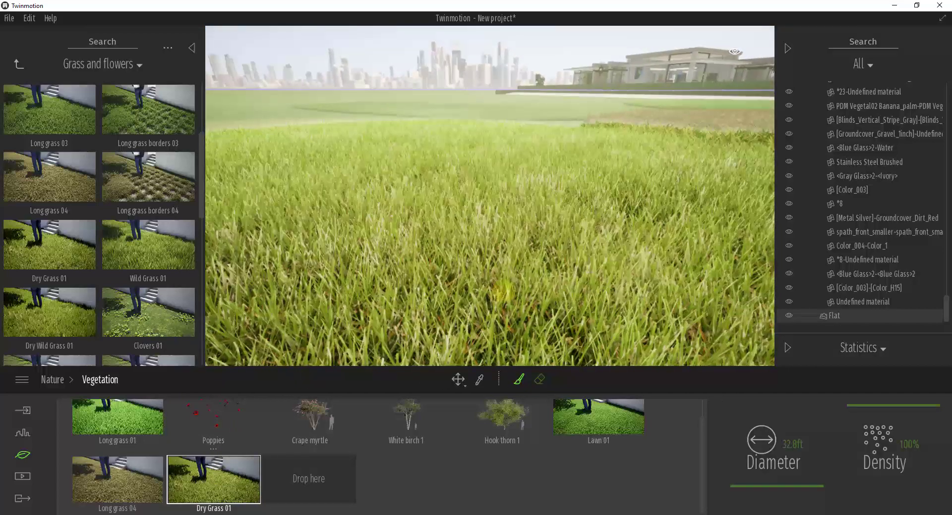
pyautogui.moveTo(499, 293); pyautogui.dragTo(505, 293, button='middle')
pyautogui.scroll(-5, 504, 293)
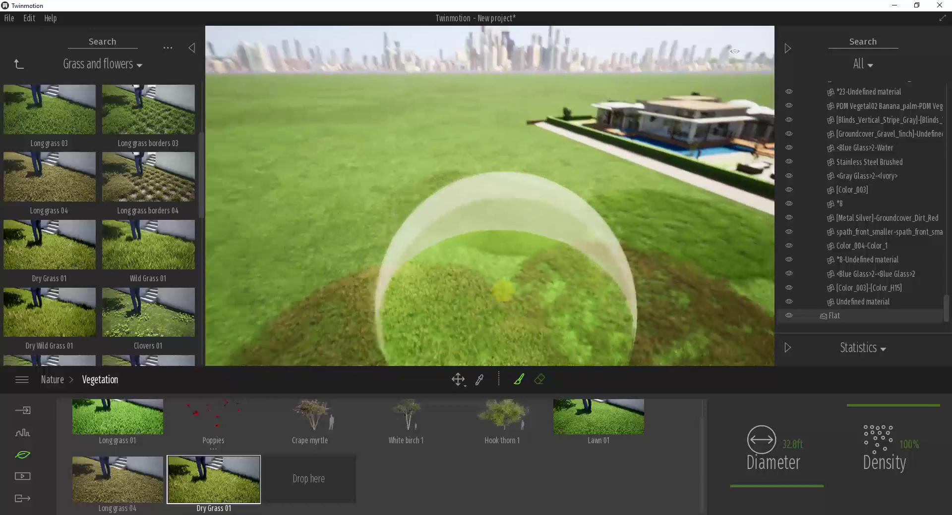
# Add Clovers 01 from the Grass and flowers assets to the vegetation palette and have that palette open for painting.
pyautogui.scroll(-3, 141, 254)
pyautogui.scroll(-1, 140, 253)
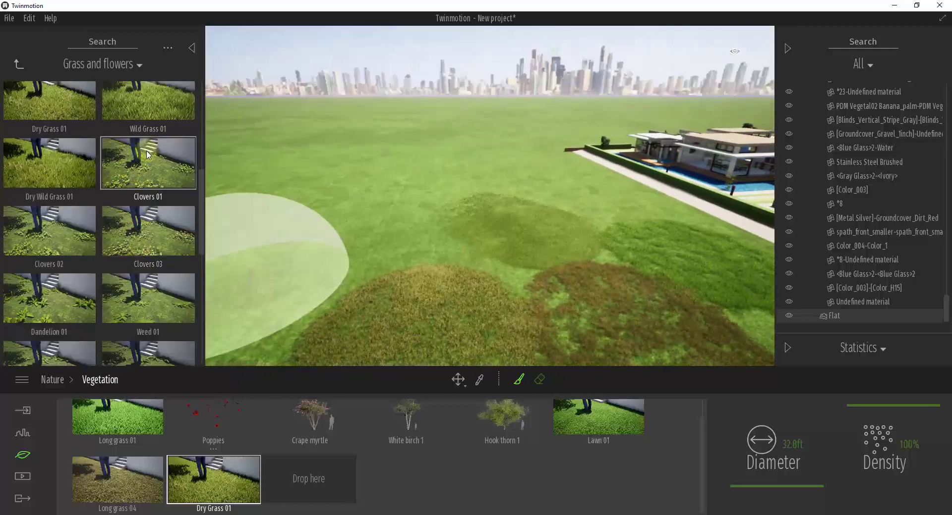
pyautogui.scroll(-3, 140, 242)
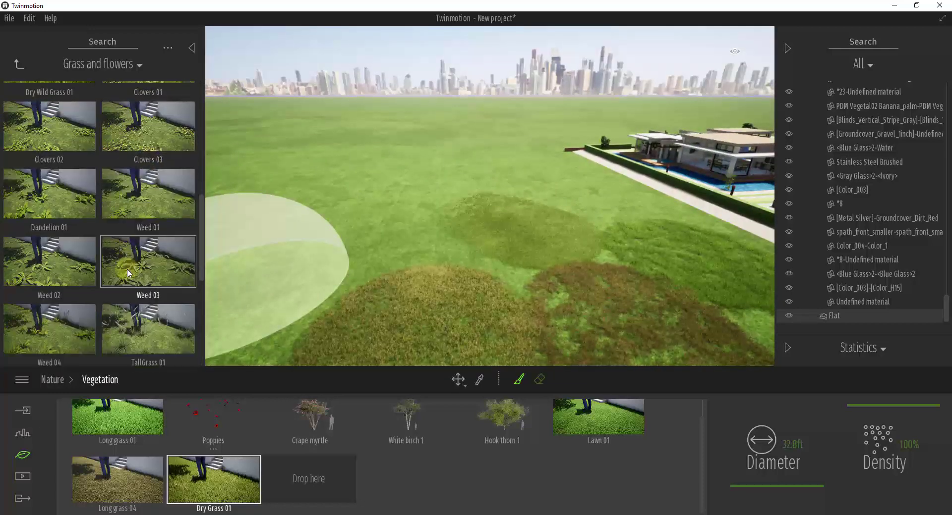
pyautogui.scroll(2, 151, 258)
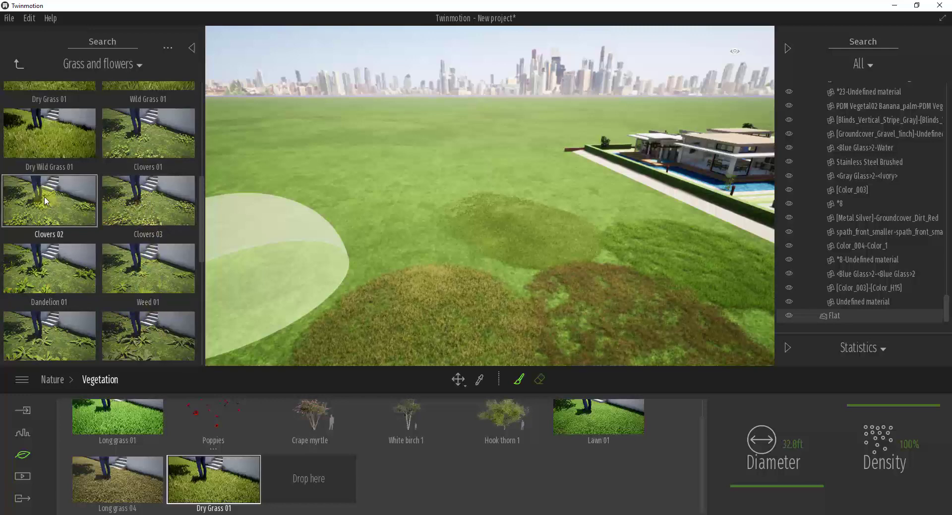
pyautogui.moveTo(131, 141); pyautogui.dragTo(309, 479)
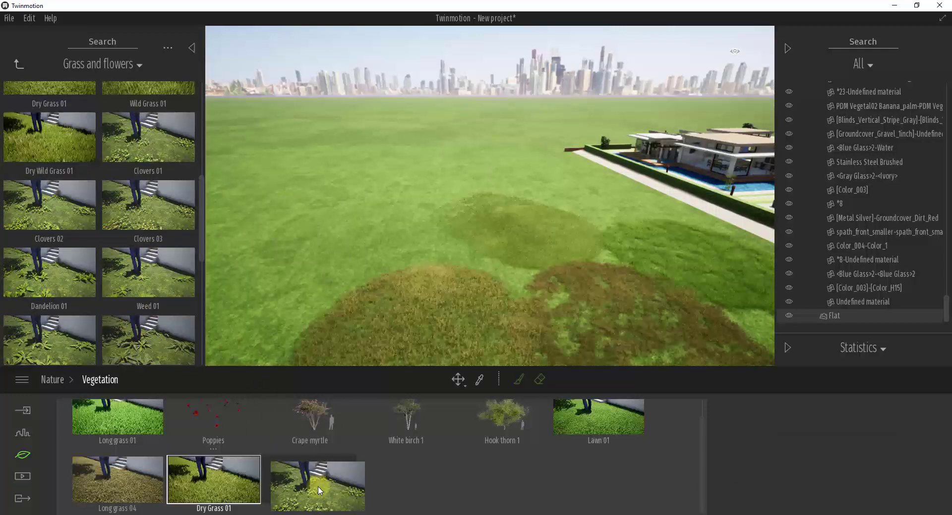
pyautogui.scroll(3, 457, 284)
pyautogui.click(457, 284)
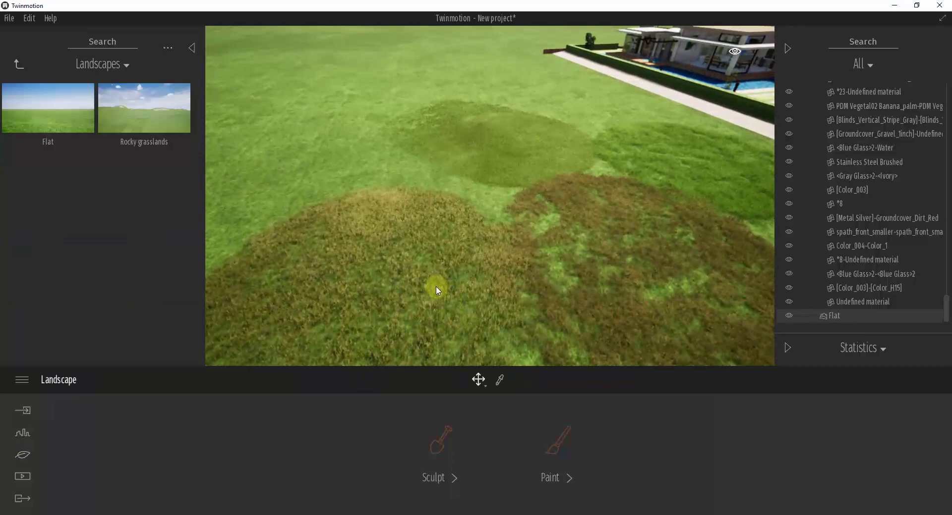
pyautogui.click(17, 63)
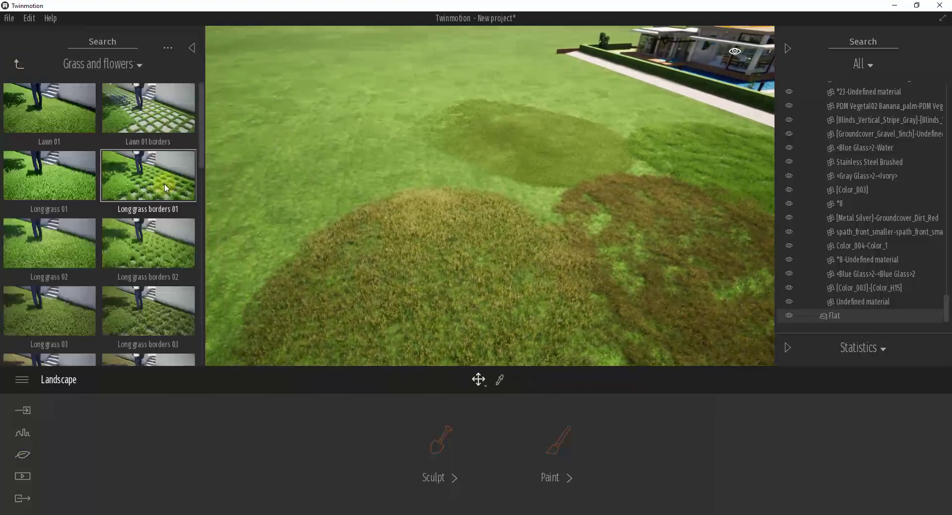
pyautogui.click(415, 298)
pyautogui.click(22, 455)
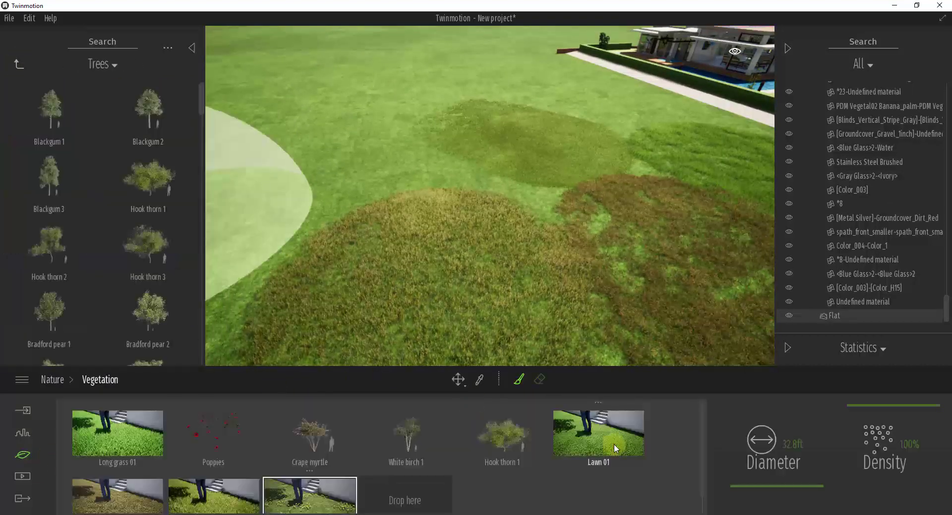
# Paint Clovers 01 over the Dry Grass 01 patch and the bare ground beside it, and inspect both areas up close.
pyautogui.scroll(-1, 379, 434)
pyautogui.press('w')
pyautogui.moveTo(573, 281); pyautogui.dragTo(578, 277, button='right')
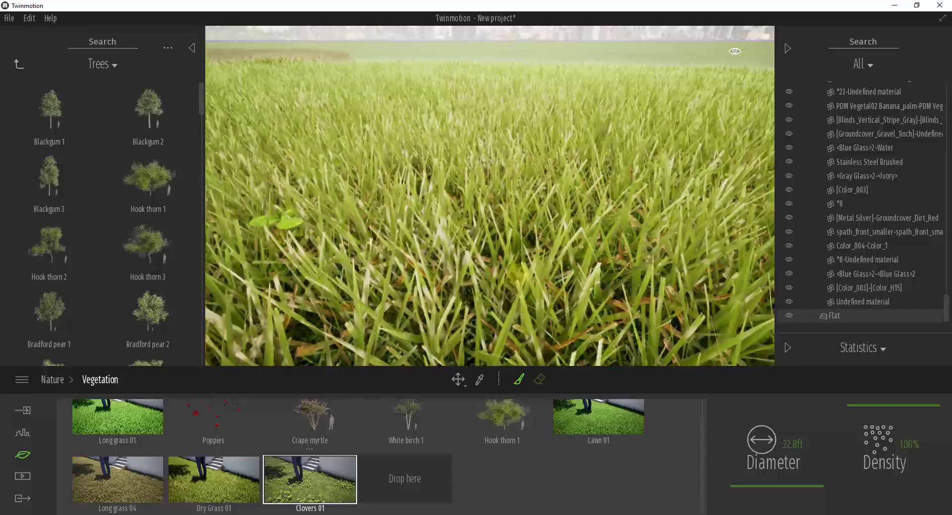
pyautogui.moveTo(517, 272)
pyautogui.mouseDown(button='right')
pyautogui.moveTo(545, 269)
pyautogui.moveTo(559, 247)
pyautogui.mouseUp(button='right')
pyautogui.press('w')
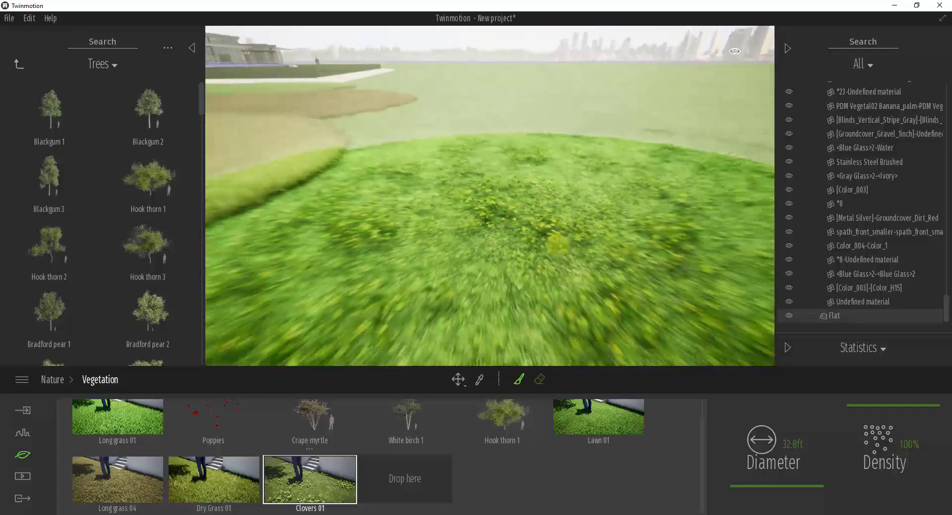
pyautogui.moveTo(554, 248); pyautogui.dragTo(559, 247, button='right')
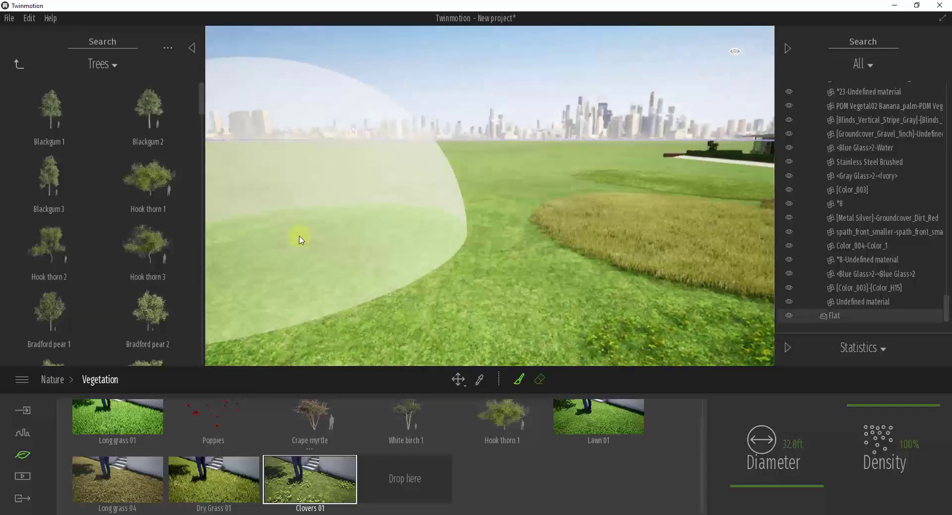
# Add Weed 01 from the library's Grass and flowers assets to the vegetation palette.
pyautogui.click(18, 67)
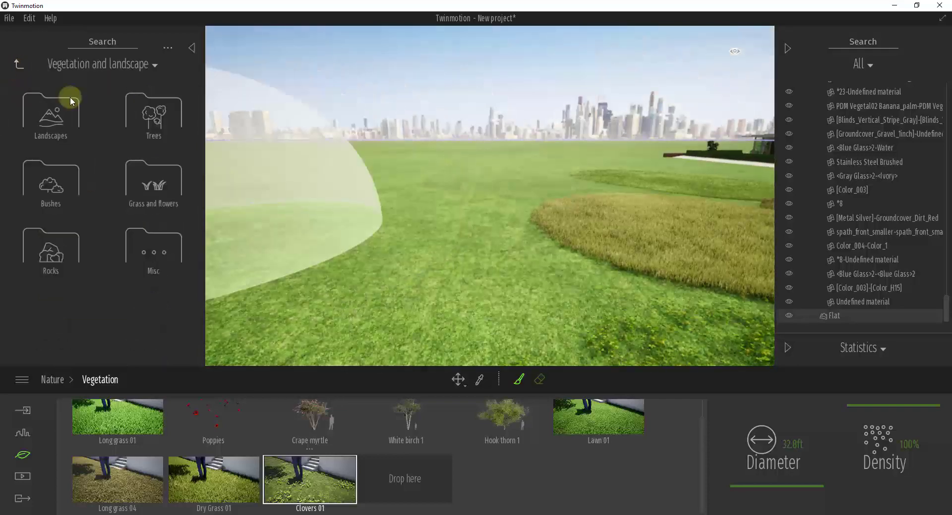
pyautogui.click(167, 189)
pyautogui.scroll(-5, 147, 226)
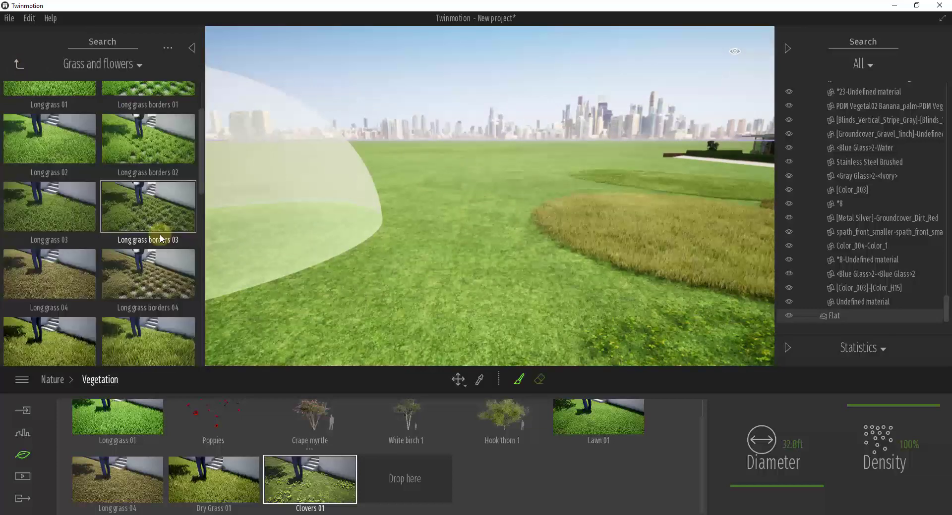
pyautogui.scroll(-2, 143, 218)
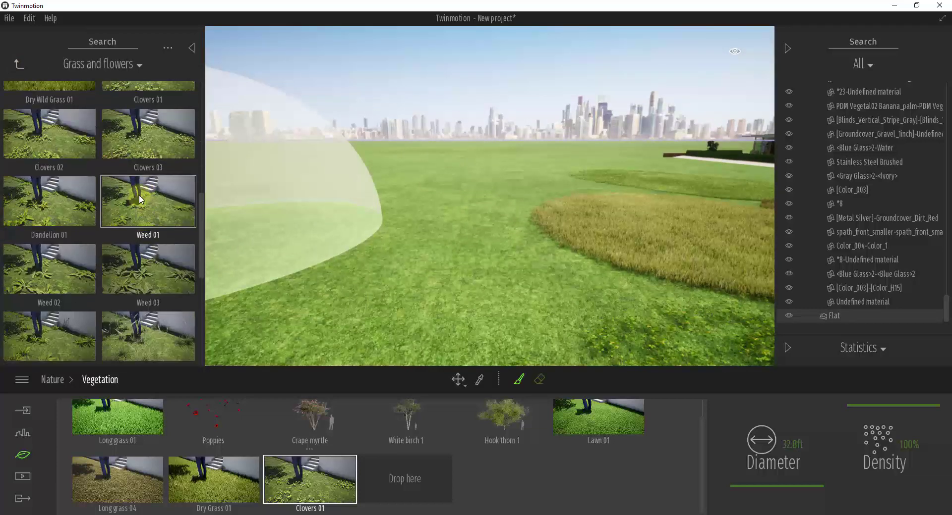
pyautogui.moveTo(144, 199)
pyautogui.mouseDown()
pyautogui.moveTo(208, 308)
pyautogui.moveTo(436, 468)
pyautogui.moveTo(411, 481)
pyautogui.mouseUp()
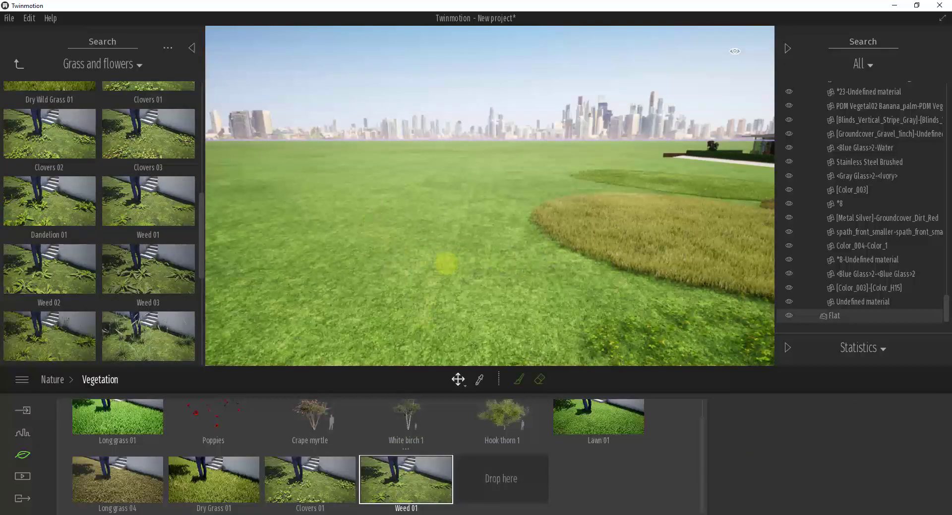
# Paint Weed 01 over the dry grass and clover patches at full density, and inspect the plants up close.
pyautogui.moveTo(447, 264); pyautogui.dragTo(443, 265, button='right')
pyautogui.press('w')
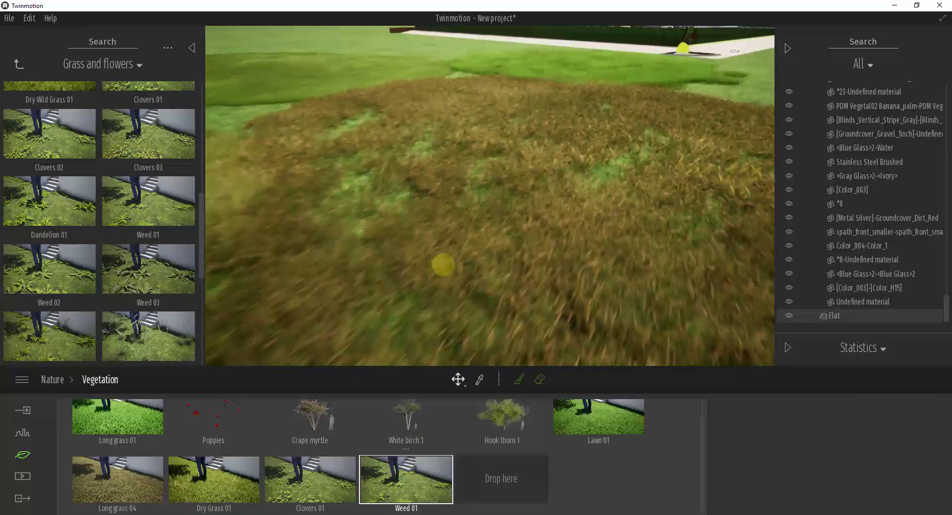
pyautogui.click(414, 487)
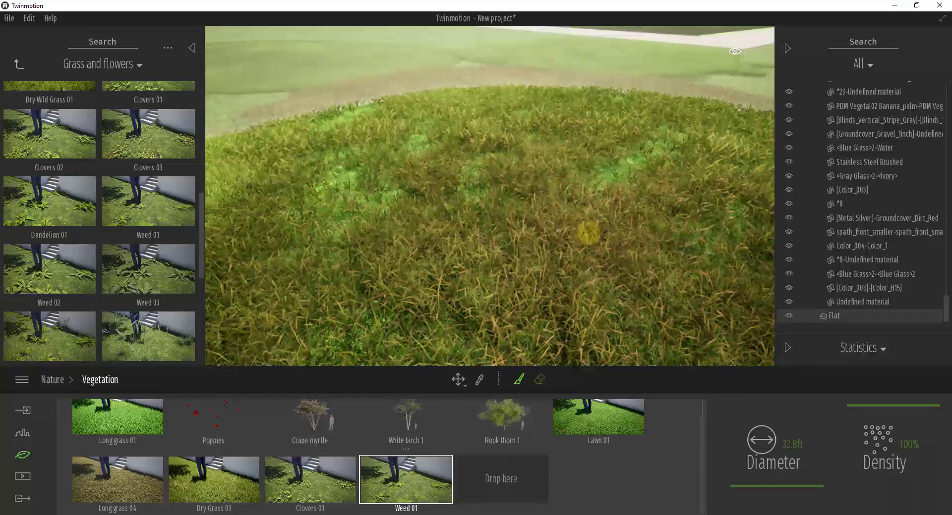
pyautogui.scroll(-5, 588, 229)
pyautogui.moveTo(621, 252); pyautogui.dragTo(619, 252, button='right')
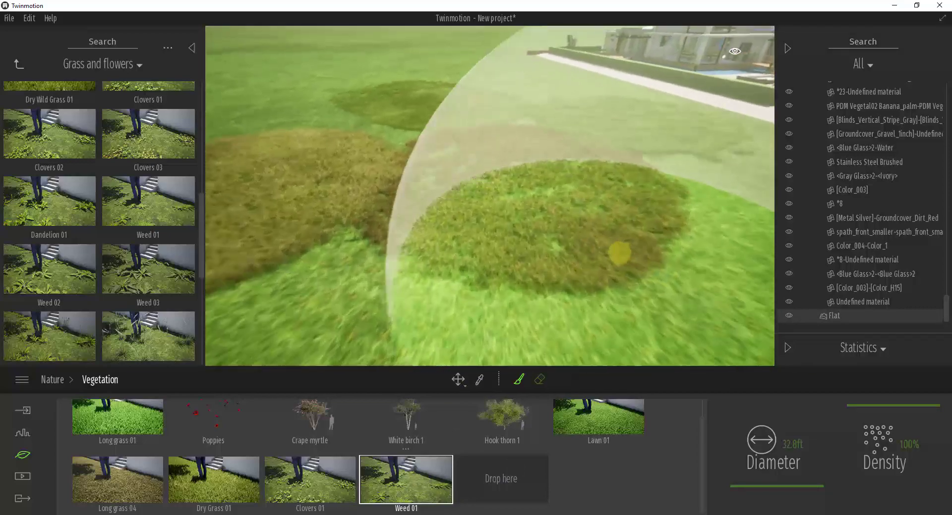
pyautogui.scroll(5, 620, 253)
pyautogui.scroll(-5, 621, 253)
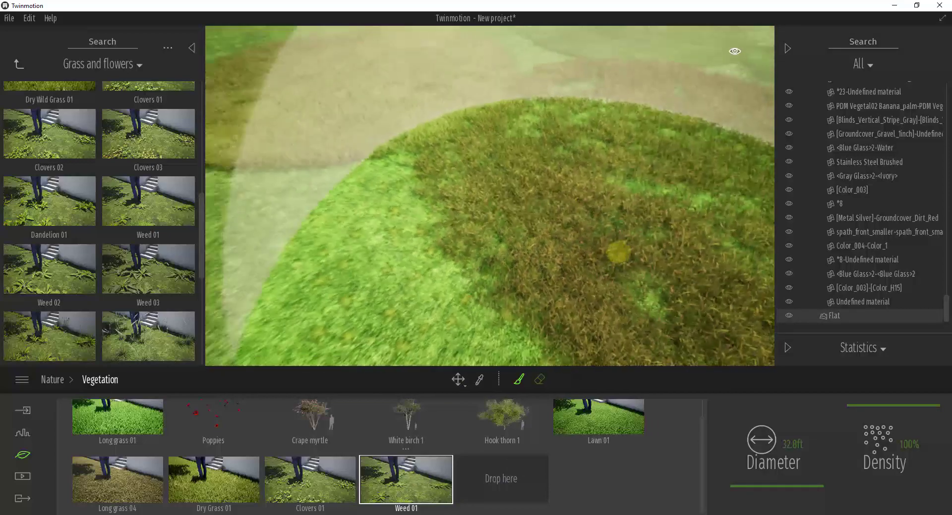
pyautogui.scroll(5, 622, 253)
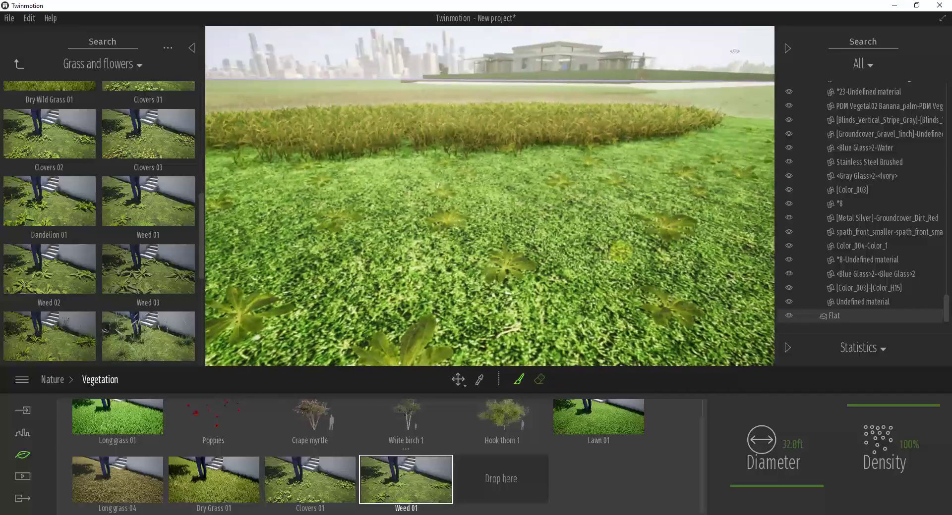
pyautogui.scroll(5, 620, 252)
pyautogui.scroll(5, 621, 253)
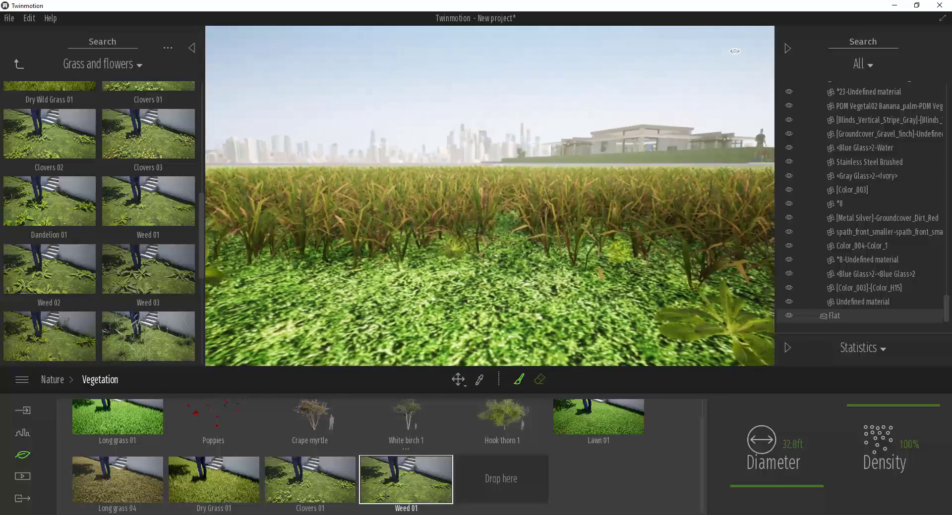
pyautogui.scroll(-5, 620, 251)
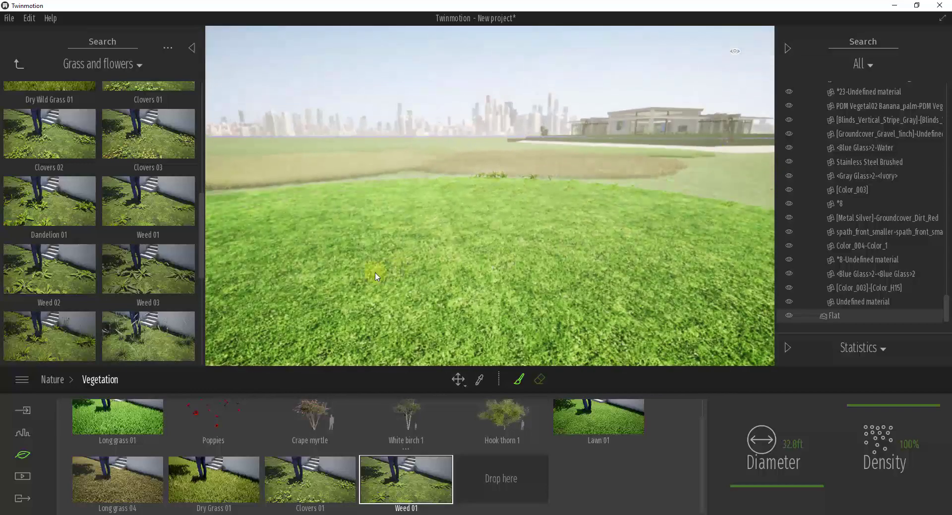
# Add Weed 04 from the Grass and flowers assets to the vegetation palette and make it the active plant.
pyautogui.scroll(-3, 46, 297)
pyautogui.moveTo(53, 276)
pyautogui.mouseDown()
pyautogui.moveTo(302, 425)
pyautogui.moveTo(515, 490)
pyautogui.moveTo(508, 479)
pyautogui.mouseUp()
pyautogui.click(508, 480)
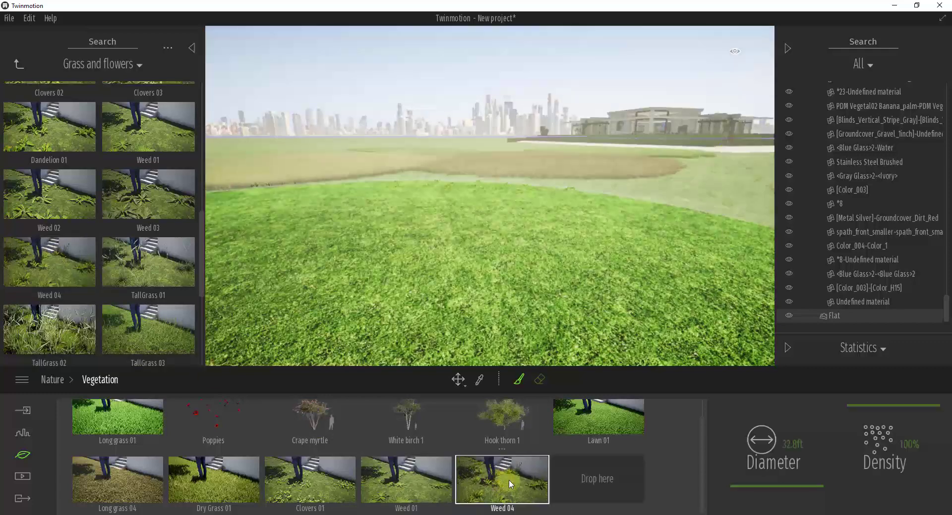
# Paint Weed 04 over the dry grass and clover patch and inspect the plants up close.
pyautogui.click(435, 240)
pyautogui.moveTo(511, 232); pyautogui.dragTo(526, 246, button='right')
pyautogui.scroll(-5, 524, 242)
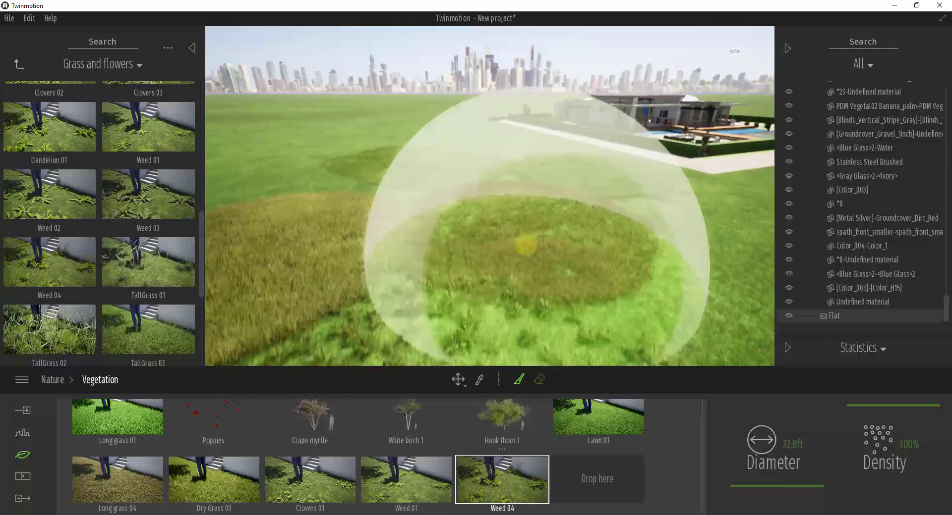
pyautogui.scroll(2, 584, 271)
pyautogui.scroll(3, 585, 272)
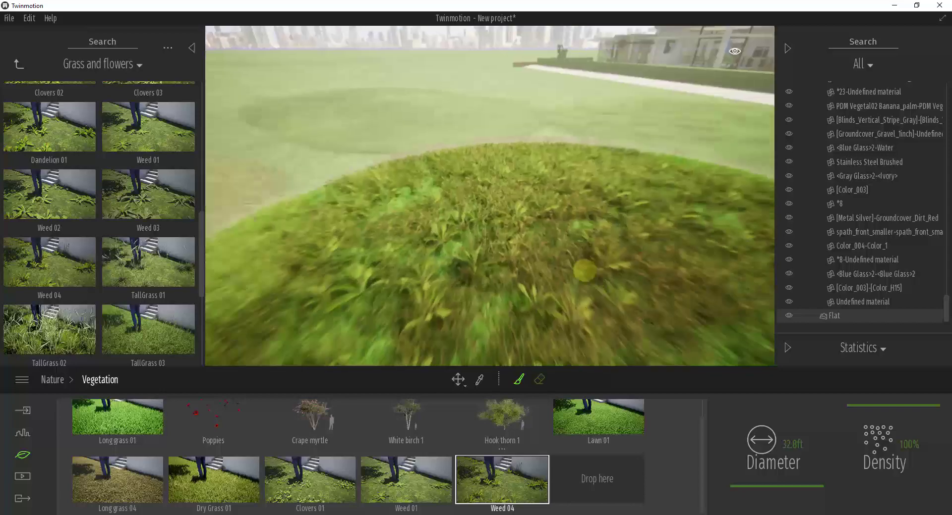
pyautogui.click(584, 272)
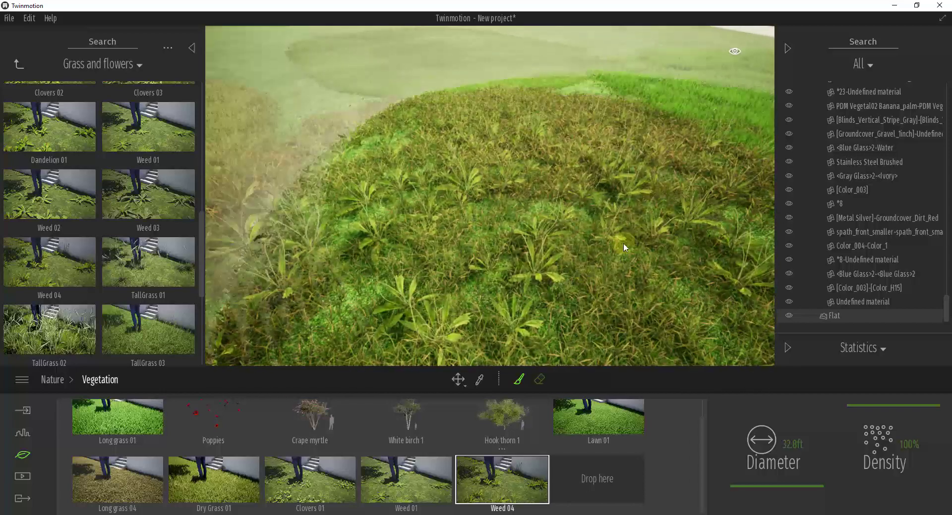
pyautogui.moveTo(549, 296); pyautogui.dragTo(548, 291, button='right')
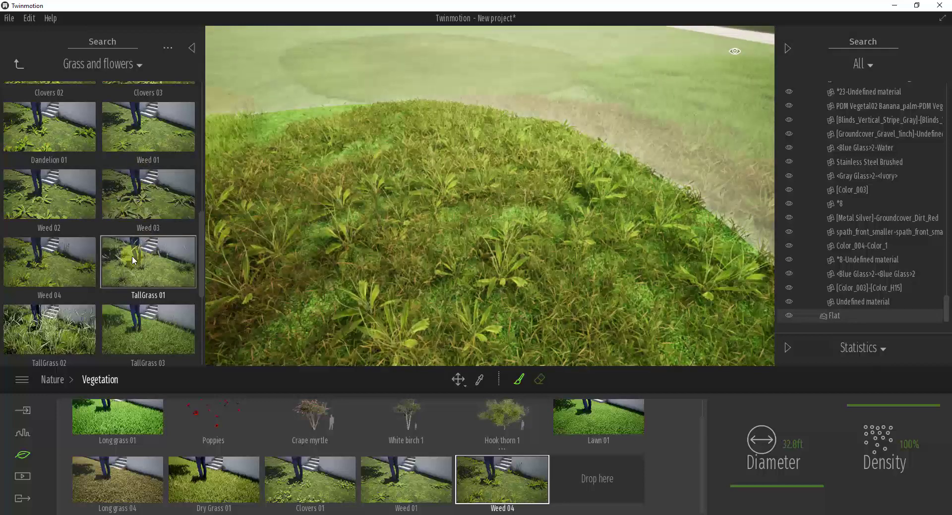
# Place a single TallGrass 01 plant in the weed patch and return the library to the Grass and flowers assets.
pyautogui.moveTo(131, 256)
pyautogui.mouseDown()
pyautogui.moveTo(347, 223)
pyautogui.moveTo(489, 249)
pyautogui.mouseUp()
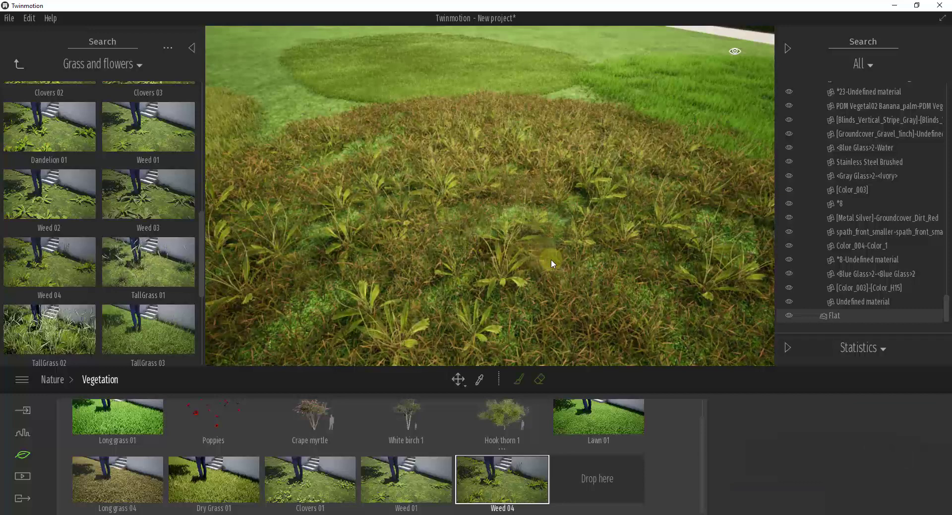
pyautogui.click(588, 268)
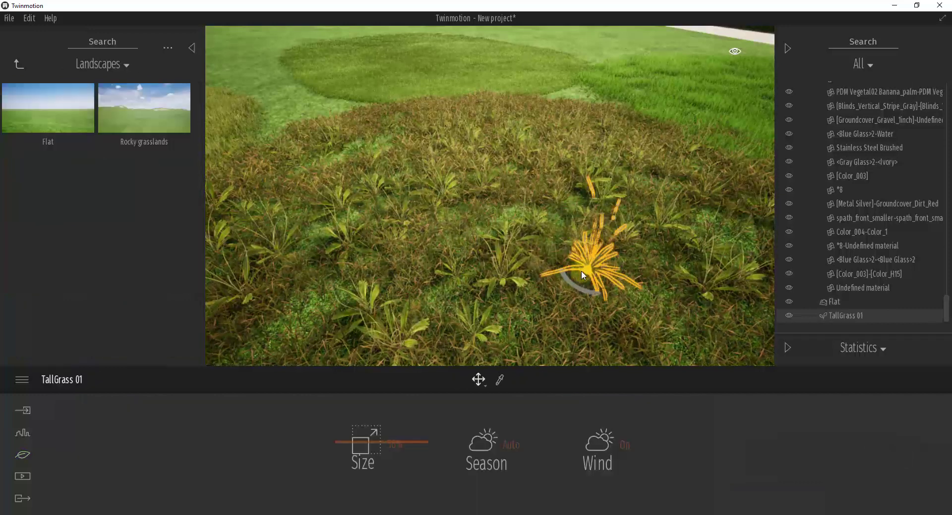
pyautogui.rightClick(136, 170)
pyautogui.rightClick(136, 170)
pyautogui.click(154, 125)
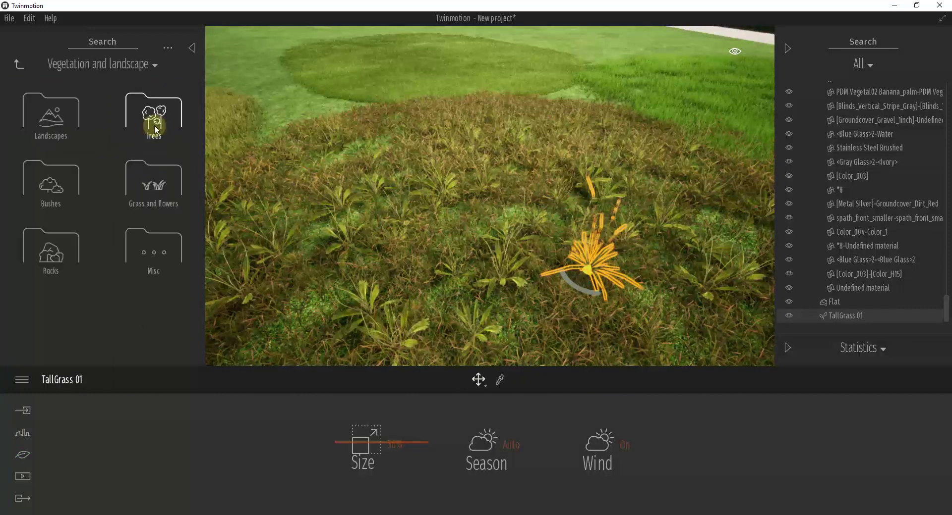
pyautogui.click(160, 207)
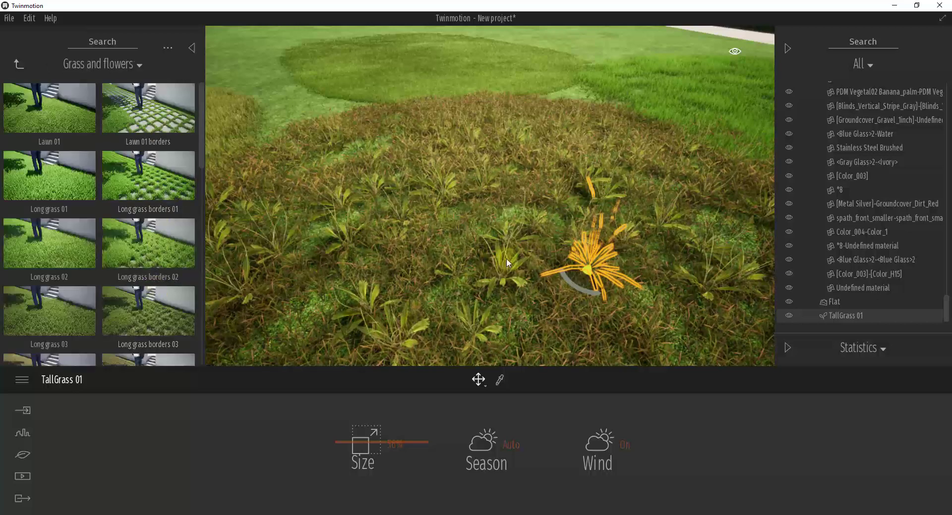
# Sample the material of the lawn around the villa's outdoor seating area with the Material picker.
pyautogui.scroll(-3, 507, 264)
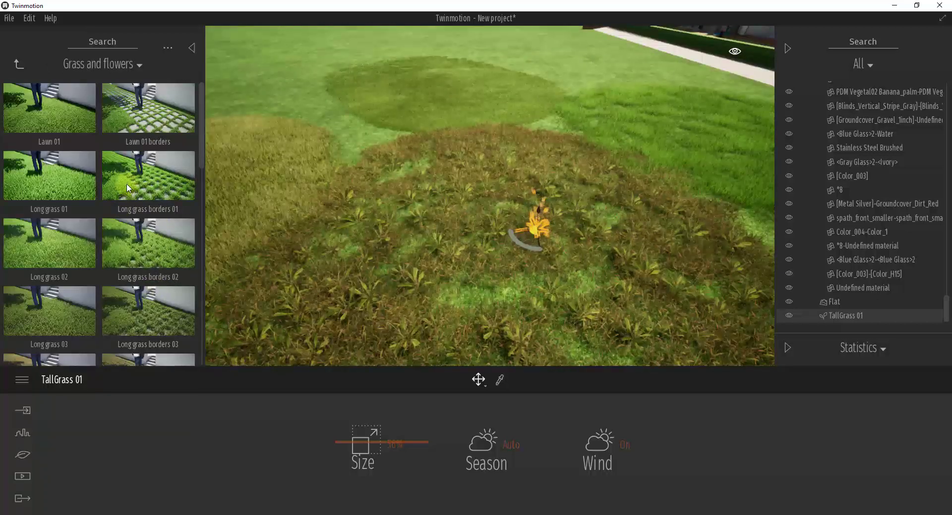
pyautogui.press('Down')
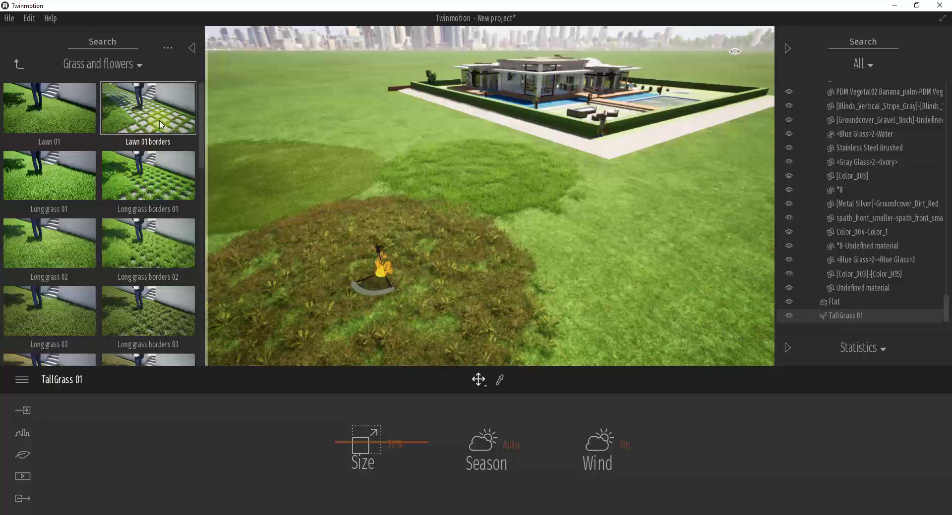
pyautogui.moveTo(451, 184); pyautogui.dragTo(452, 184, button='right')
pyautogui.press('w')
pyautogui.press('e')
pyautogui.press('w')
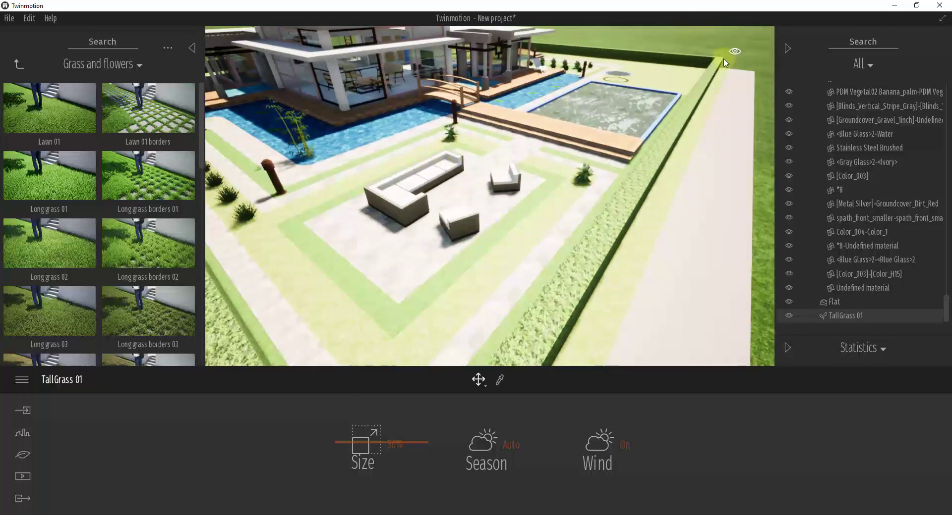
pyautogui.press('Up')
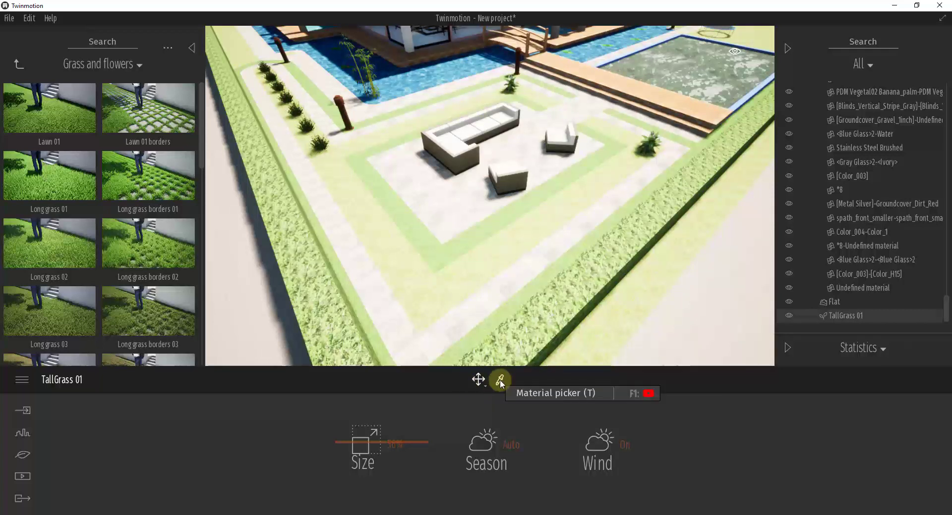
pyautogui.click(507, 246)
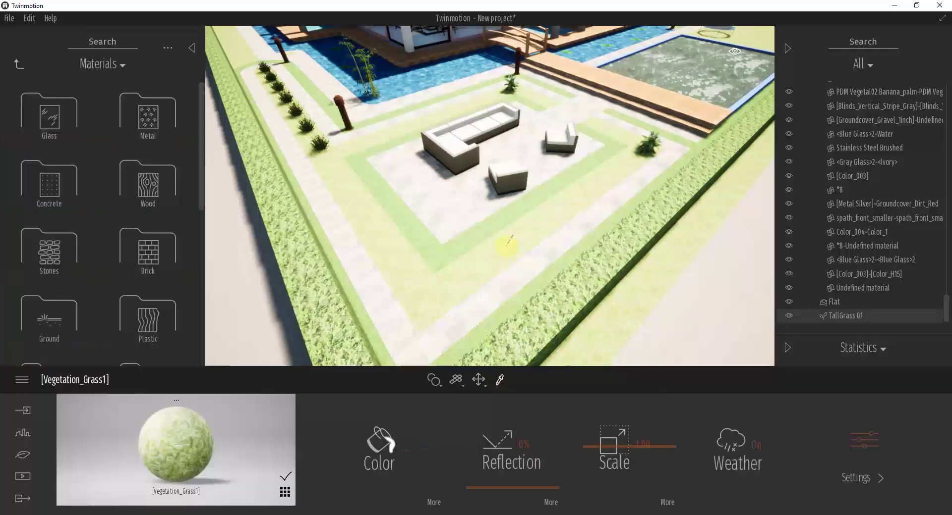
# Select the two lawn surfaces around the seating area together, [Vegetation_Grass1] and [Vegetation_Grass_Artificial].
pyautogui.click(554, 214)
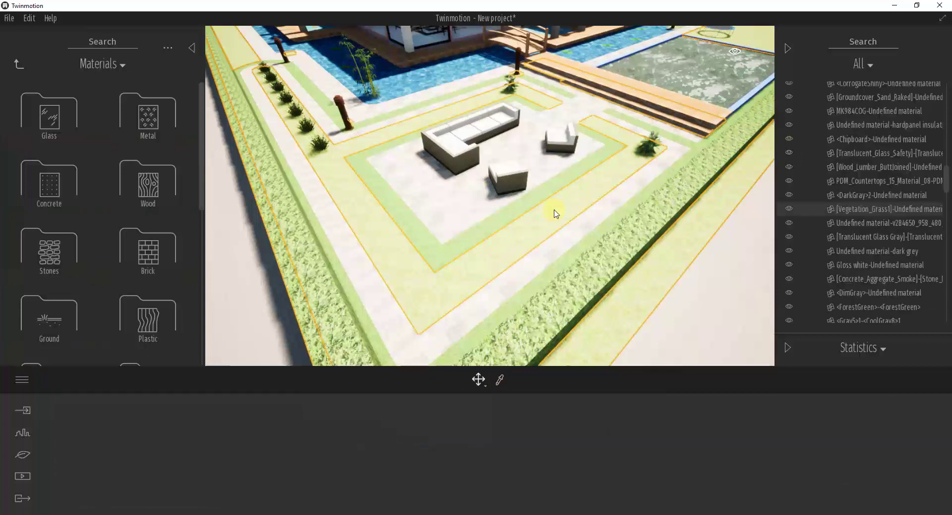
pyautogui.click(495, 229)
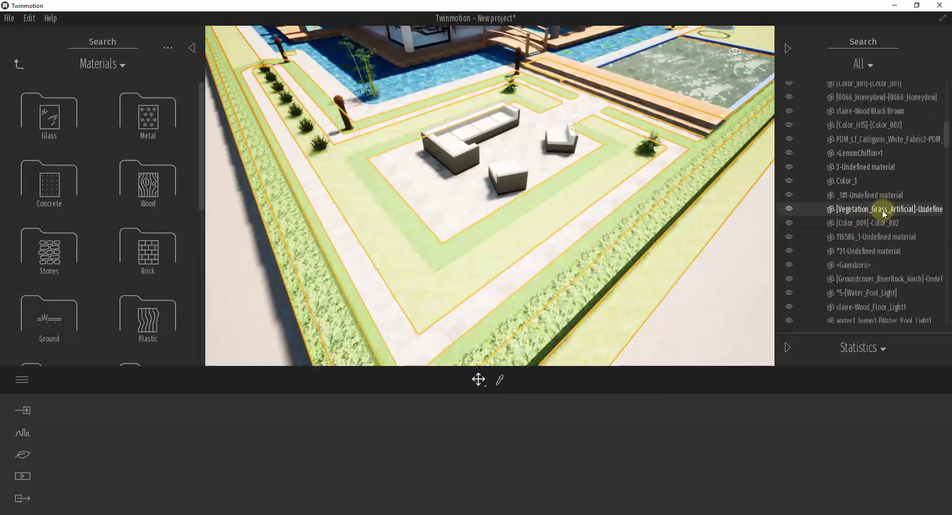
pyautogui.click(436, 256)
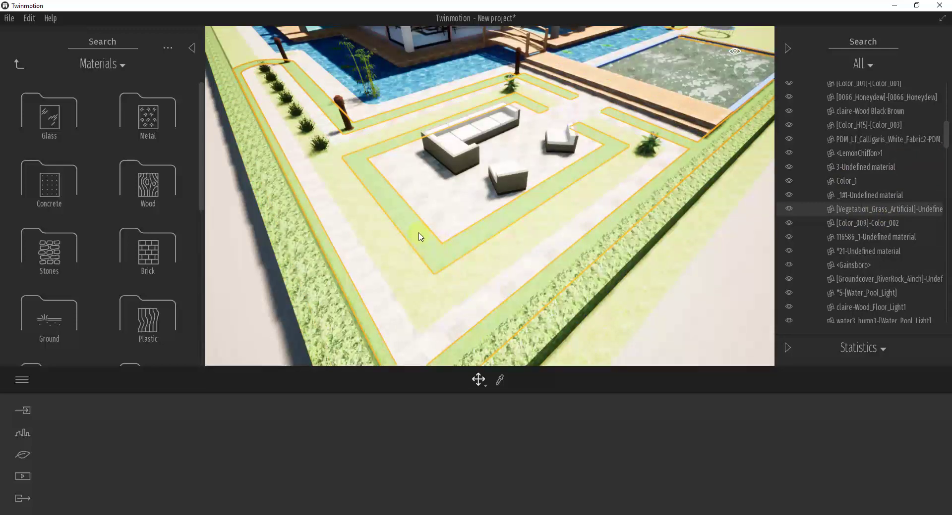
pyautogui.click(373, 225)
pyautogui.moveTo(649, 245); pyautogui.dragTo(648, 243, button='right')
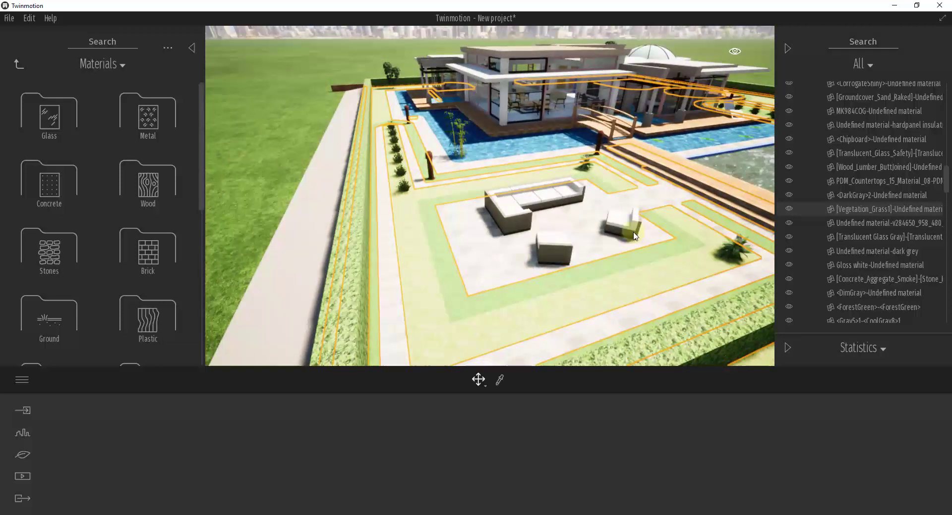
# Isolate the selected lawn surfaces from the rest of the villa model and look over their layout.
pyautogui.rightClick(858, 211)
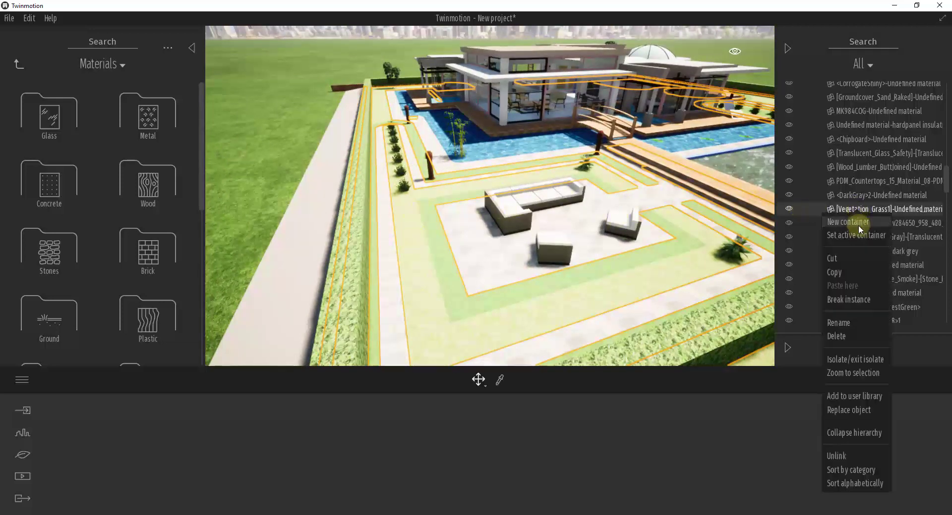
pyautogui.click(862, 361)
pyautogui.moveTo(526, 210); pyautogui.dragTo(528, 211, button='right')
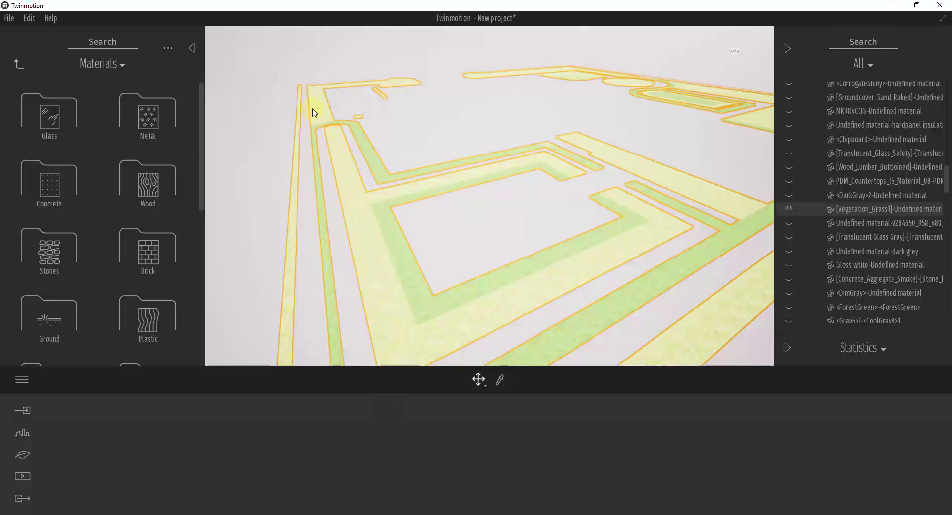
pyautogui.moveTo(401, 206); pyautogui.dragTo(486, 204)
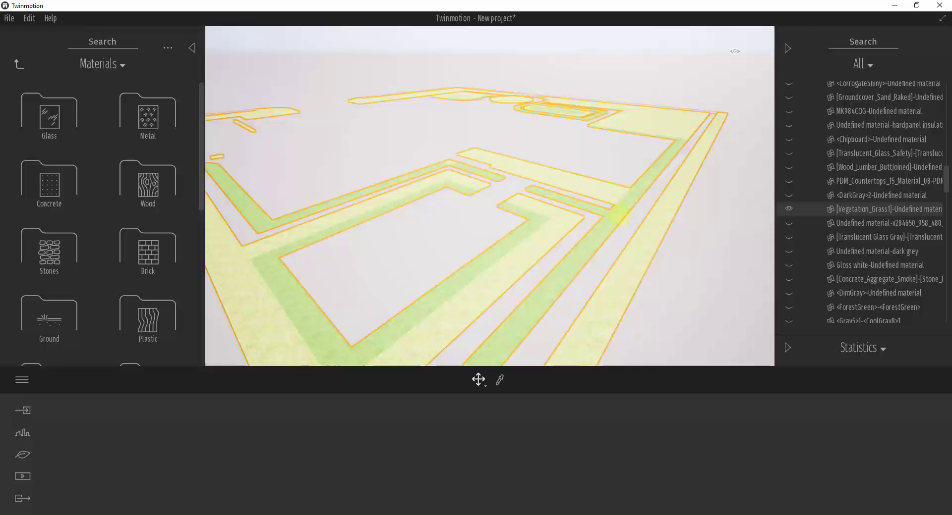
pyautogui.moveTo(619, 216); pyautogui.dragTo(804, 174)
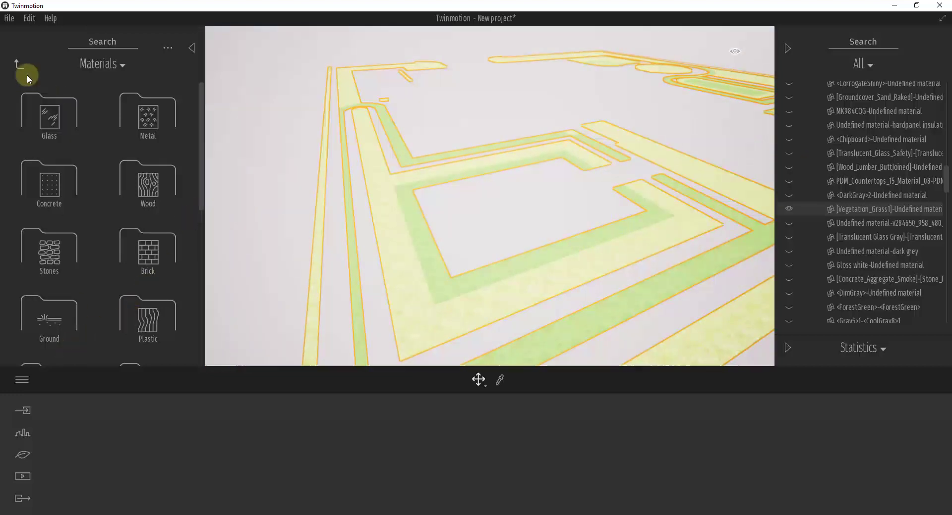
# Reopen the vegetation painting palette and choose Long grass 01 for the isolated lawn surfaces.
pyautogui.click(19, 63)
pyautogui.click(143, 117)
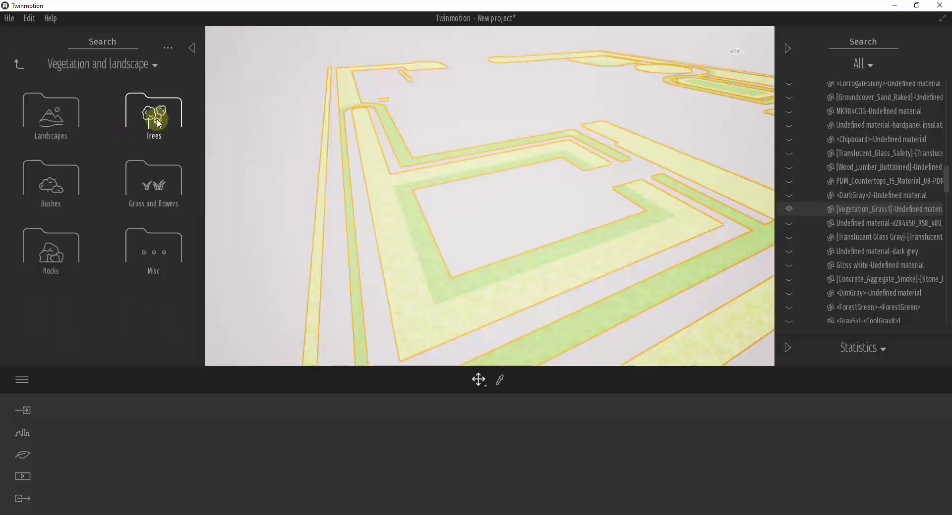
pyautogui.click(152, 199)
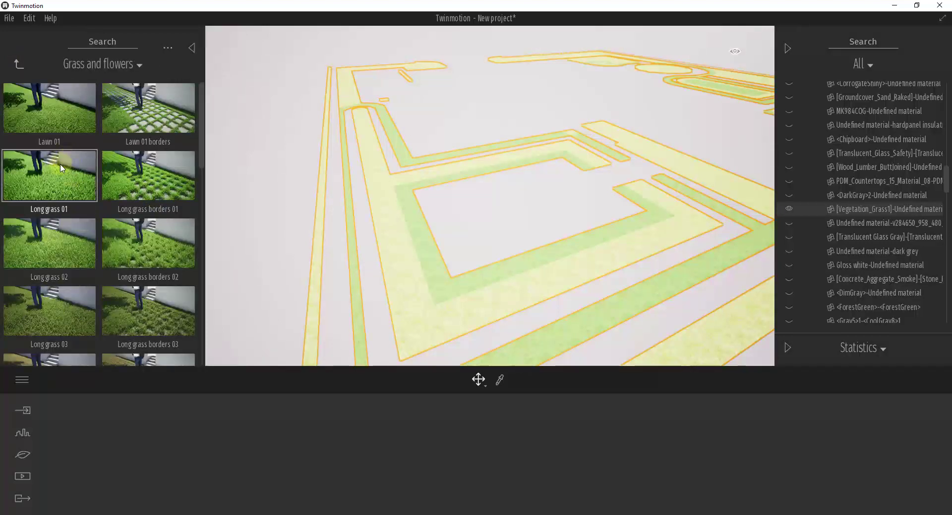
pyautogui.click(28, 416)
pyautogui.click(22, 455)
pyautogui.click(578, 472)
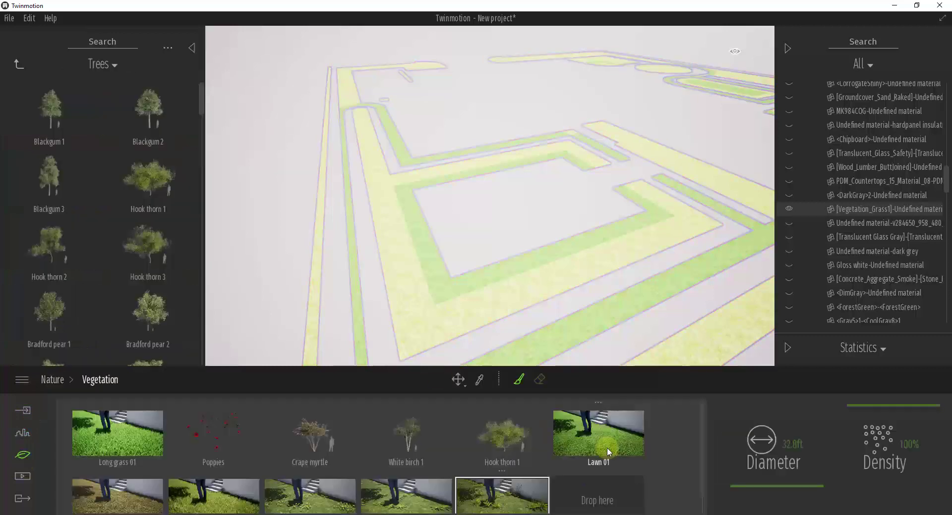
pyautogui.click(244, 440)
pyautogui.click(137, 455)
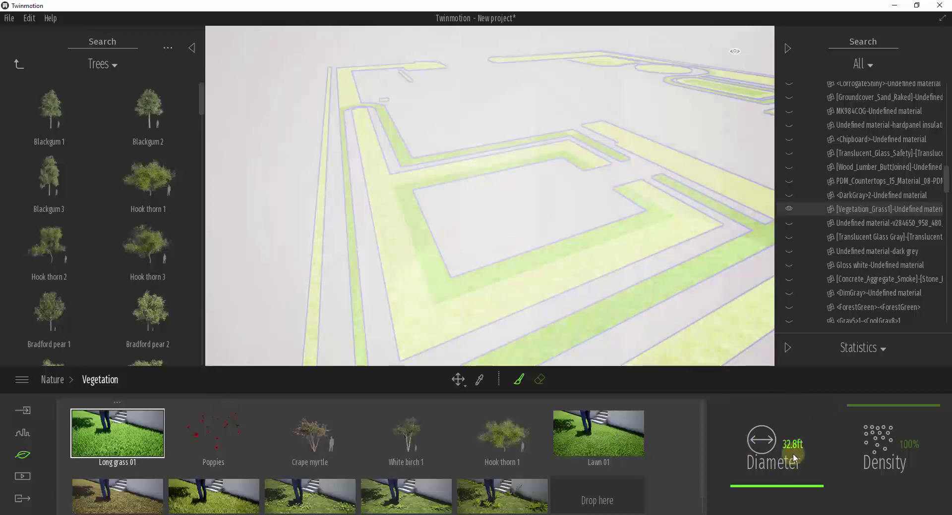
# Set the vegetation brush diameter to 5 ft and paint Long grass 01 on the corner of the seating area's lawn.
pyautogui.write('10')
pyautogui.press('Return')
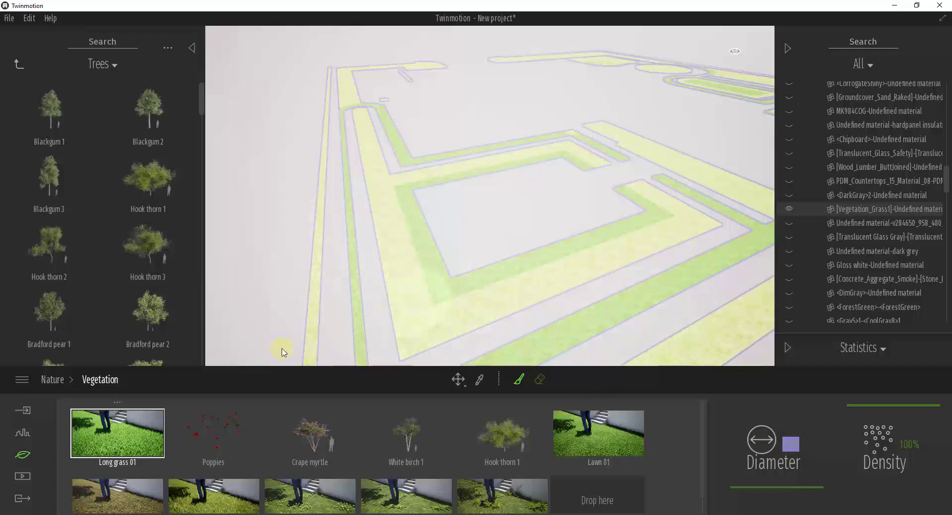
pyautogui.moveTo(401, 221); pyautogui.dragTo(432, 316)
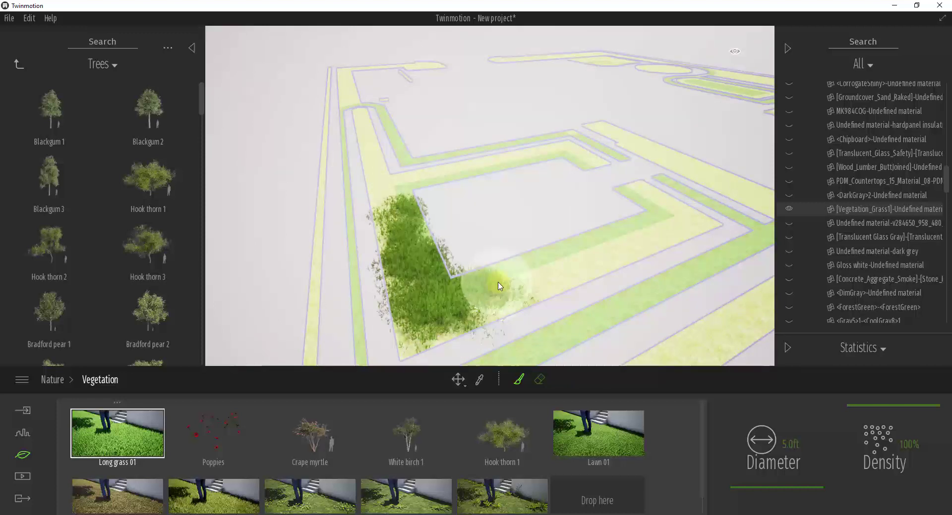
# Exit the isolation of [Vegetation_Grass1] and check how the painted long grass meets the surrounding paving.
pyautogui.press('w')
pyautogui.moveTo(507, 288)
pyautogui.mouseDown(button='right')
pyautogui.moveTo(534, 271)
pyautogui.moveTo(590, 293)
pyautogui.mouseUp(button='right')
pyautogui.press('s')
pyautogui.press('w')
pyautogui.press('s')
pyautogui.press('a')
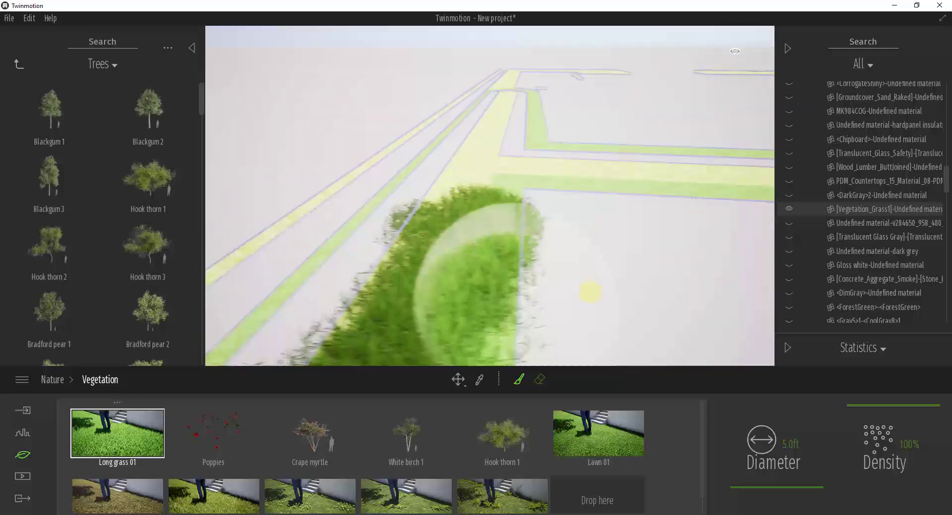
pyautogui.rightClick(861, 213)
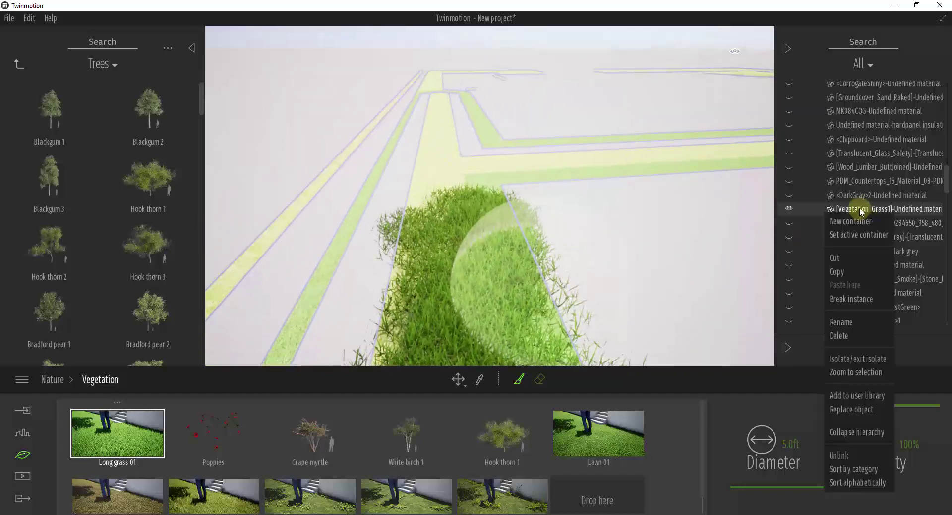
pyautogui.click(870, 361)
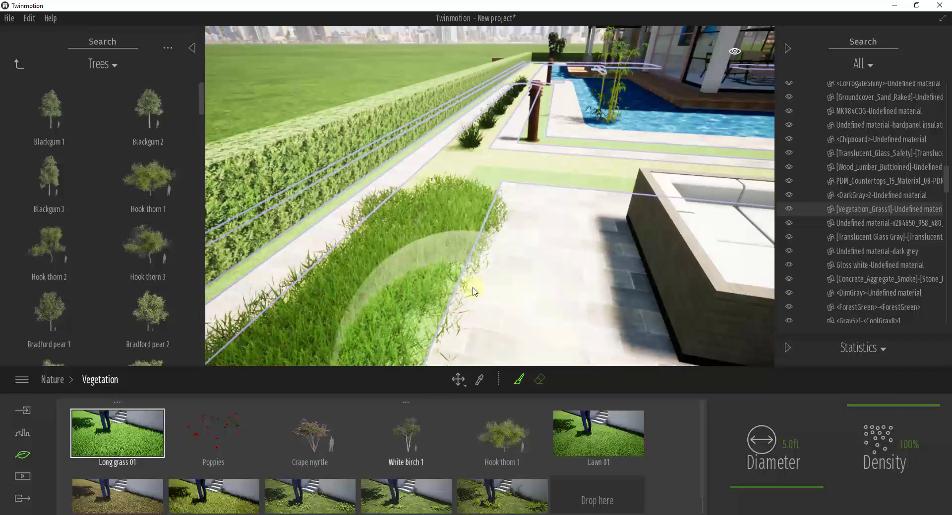
# Isolate the lawn surfaces again and erase the long grass painted at the corner.
pyautogui.rightClick(852, 209)
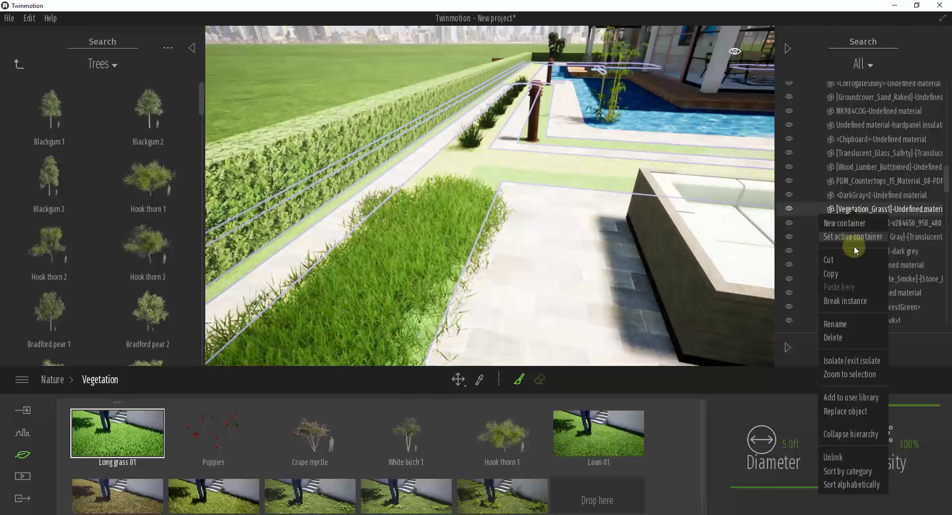
pyautogui.click(850, 366)
pyautogui.keyDown('shift'); pyautogui.moveTo(569, 255); pyautogui.dragTo(569, 255, button='middle'); pyautogui.keyUp('shift')
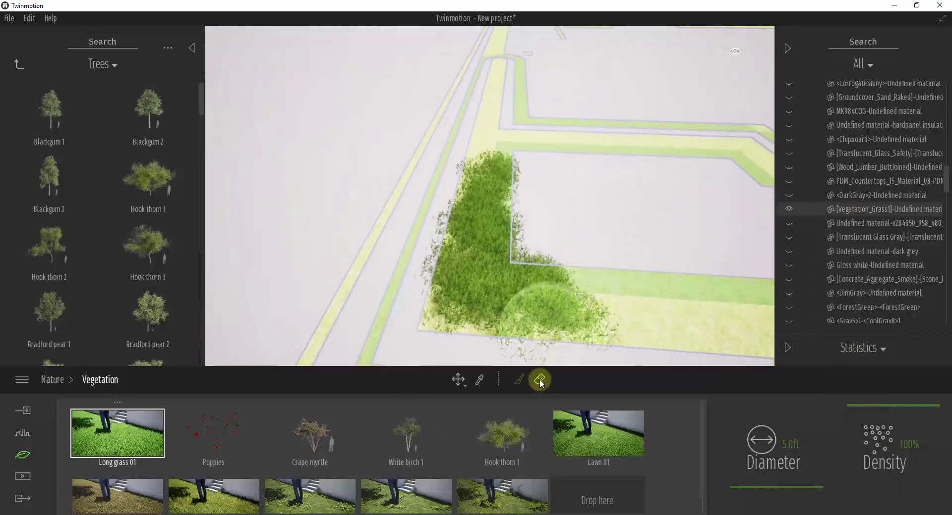
pyautogui.moveTo(504, 317); pyautogui.dragTo(494, 298)
pyautogui.moveTo(472, 177)
pyautogui.mouseDown()
pyautogui.moveTo(520, 280)
pyautogui.moveTo(598, 314)
pyautogui.mouseUp()
pyautogui.keyDown('shift'); pyautogui.moveTo(570, 298); pyautogui.dragTo(570, 297, button='middle'); pyautogui.keyUp('shift')
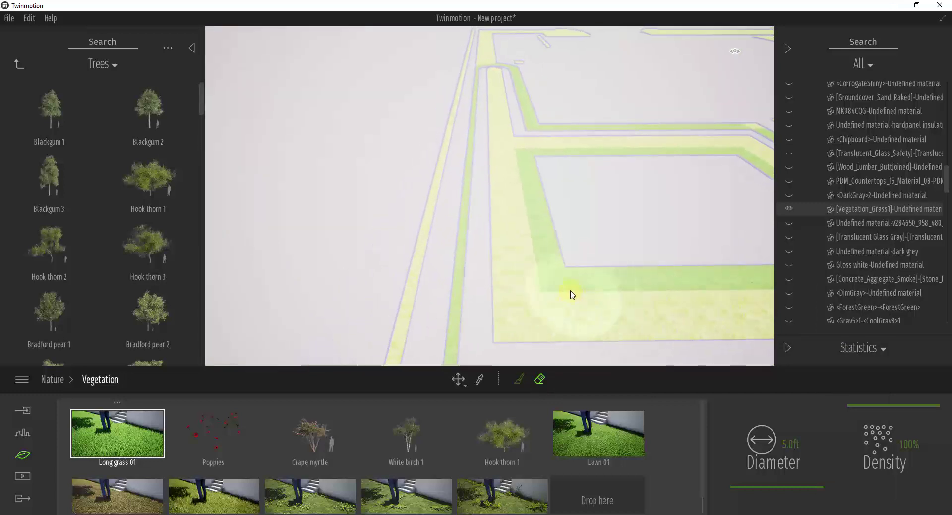
# Add Lawn 01 borders from the Grass and flowers library to the vegetation painting palette.
pyautogui.click(34, 108)
pyautogui.click(20, 71)
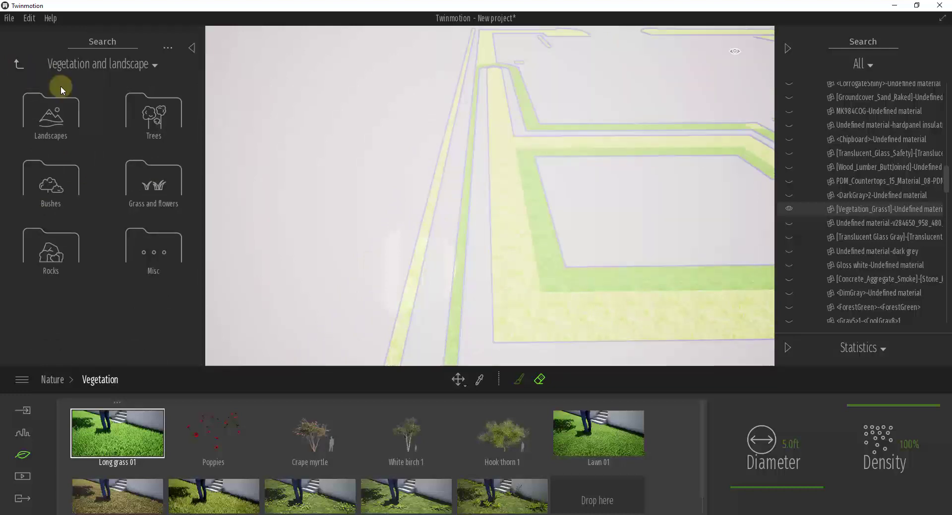
pyautogui.click(148, 179)
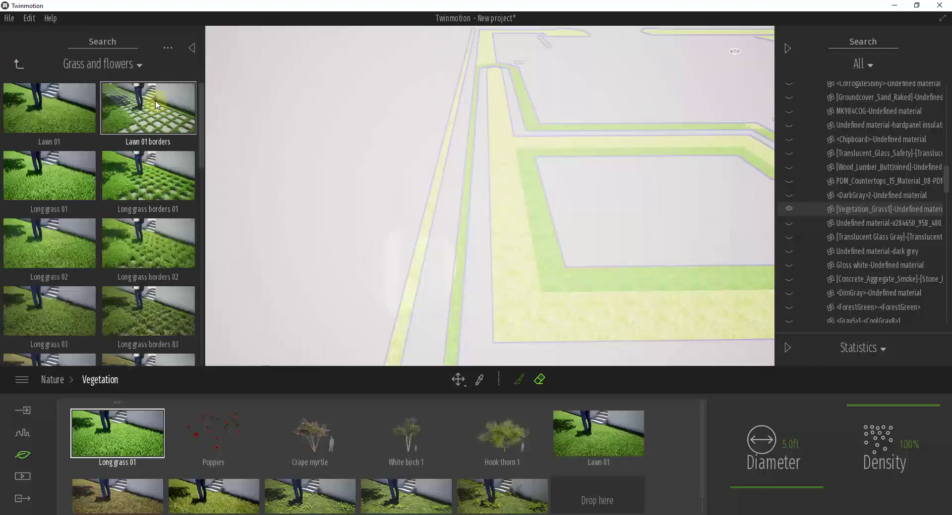
pyautogui.moveTo(146, 109); pyautogui.dragTo(602, 503)
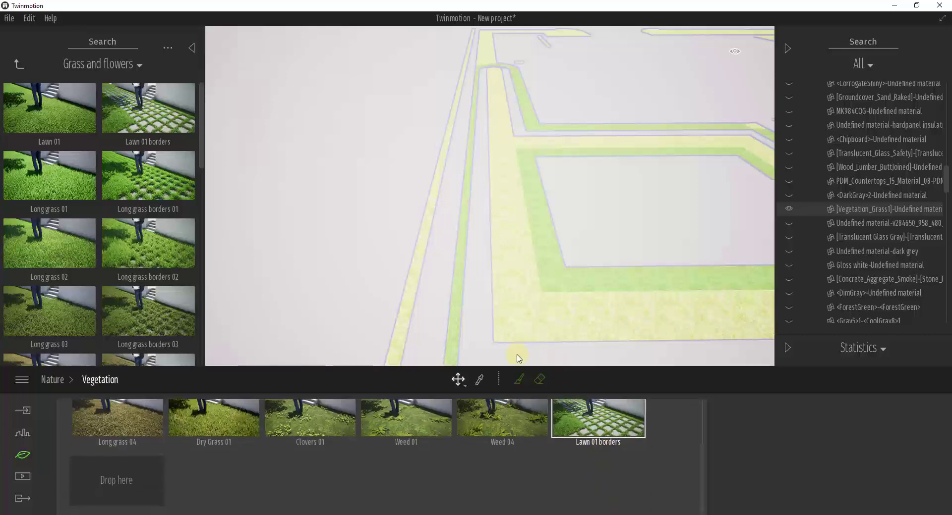
# Paint Lawn 01 borders over the lawn around the seating area and along the two narrow strips beside it.
pyautogui.click(520, 381)
pyautogui.moveTo(460, 261); pyautogui.dragTo(489, 265, button='right')
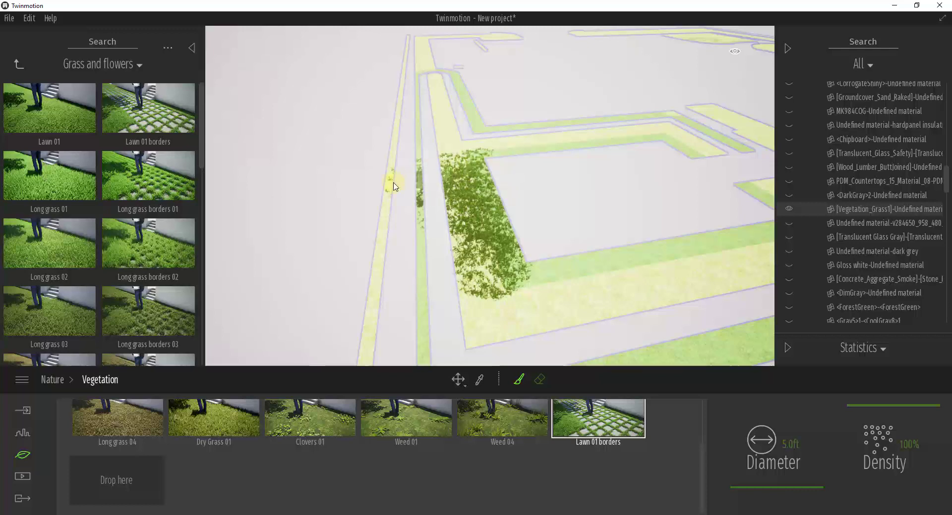
pyautogui.moveTo(479, 266)
pyautogui.mouseDown()
pyautogui.moveTo(483, 322)
pyautogui.moveTo(664, 282)
pyautogui.moveTo(551, 318)
pyautogui.moveTo(476, 327)
pyautogui.moveTo(369, 320)
pyautogui.moveTo(389, 218)
pyautogui.mouseUp()
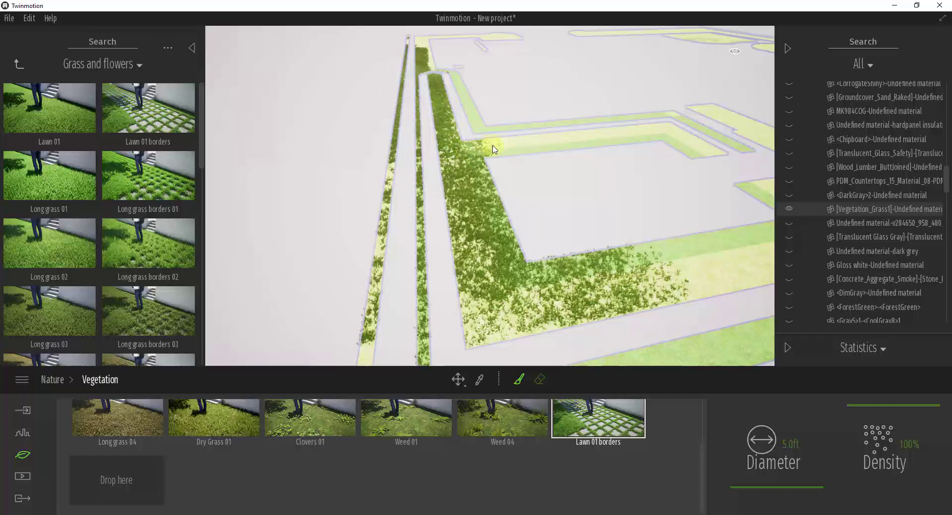
pyautogui.moveTo(563, 148)
pyautogui.mouseDown()
pyautogui.moveTo(646, 140)
pyautogui.moveTo(705, 159)
pyautogui.moveTo(620, 137)
pyautogui.moveTo(460, 178)
pyautogui.mouseUp()
pyautogui.moveTo(583, 307)
pyautogui.mouseDown()
pyautogui.moveTo(714, 265)
pyautogui.moveTo(364, 347)
pyautogui.mouseUp()
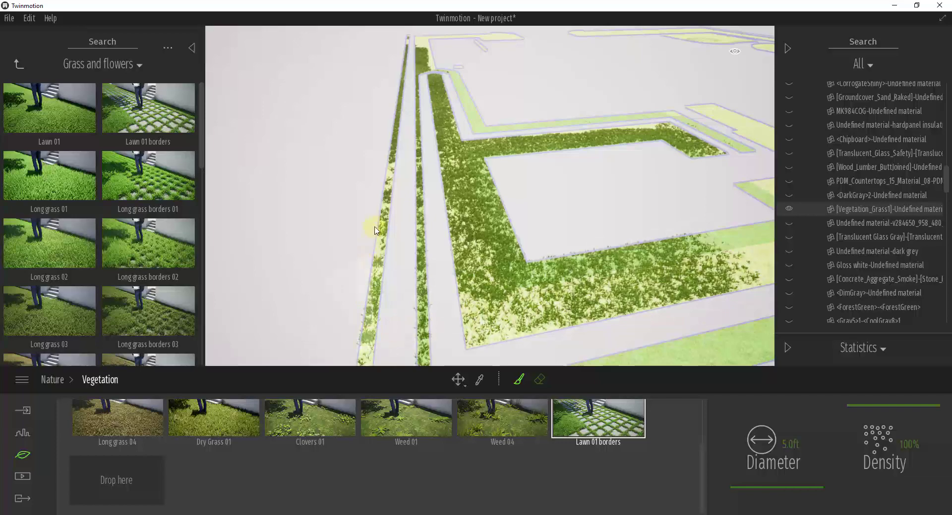
pyautogui.moveTo(374, 230); pyautogui.dragTo(385, 206)
# Apply the Grass 1 material from the library's natural ground materials to both isolated lawn surfaces beneath the painted grass.
pyautogui.moveTo(526, 304); pyautogui.dragTo(528, 305, button='right')
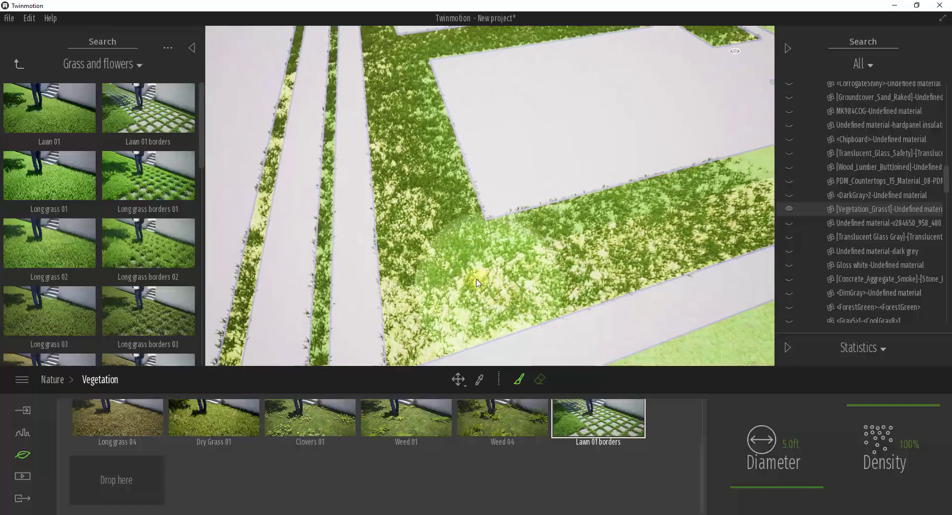
pyautogui.scroll(2, 529, 308)
pyautogui.scroll(4, 486, 311)
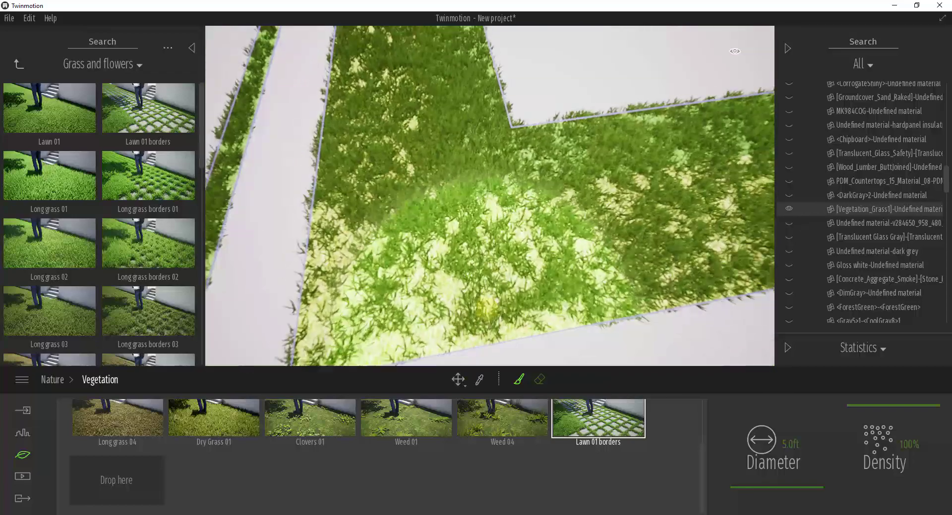
pyautogui.scroll(-5, 488, 308)
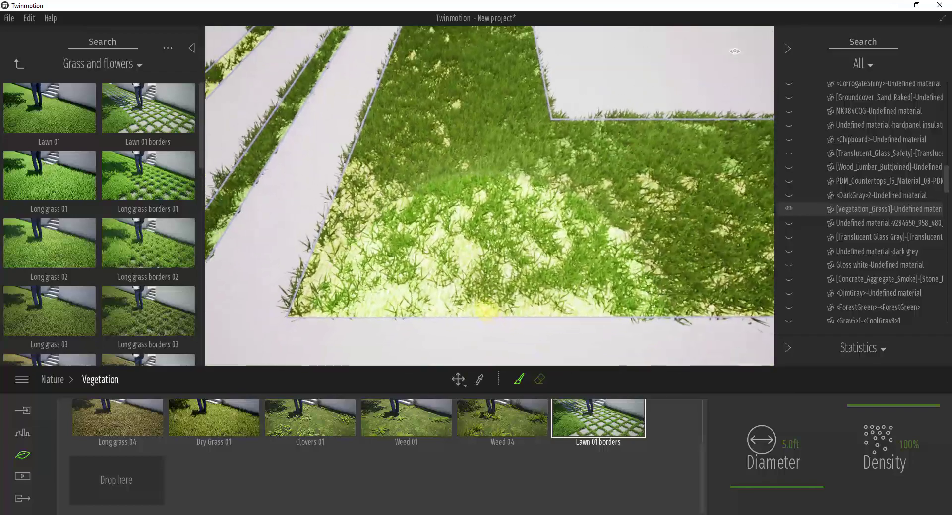
pyautogui.click(19, 62)
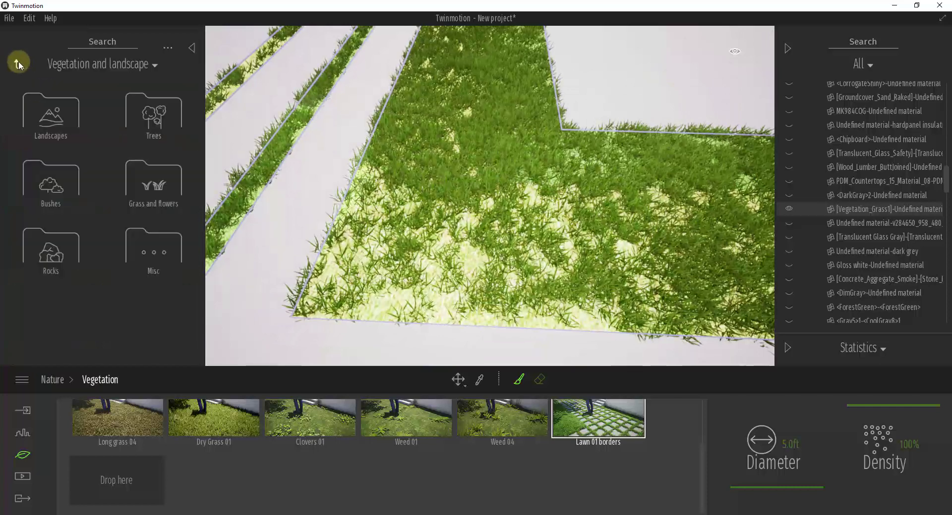
pyautogui.click(19, 62)
pyautogui.click(55, 124)
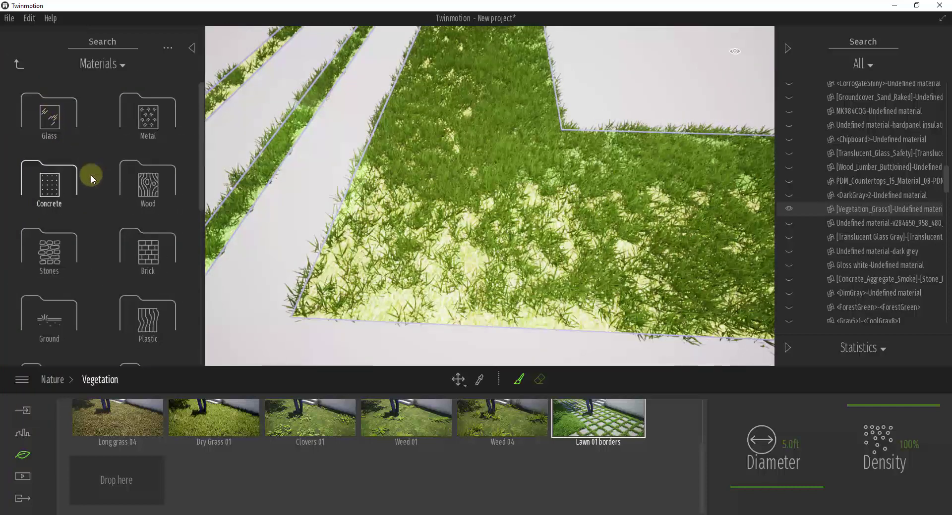
pyautogui.scroll(-1, 100, 234)
pyautogui.click(47, 311)
pyautogui.click(145, 119)
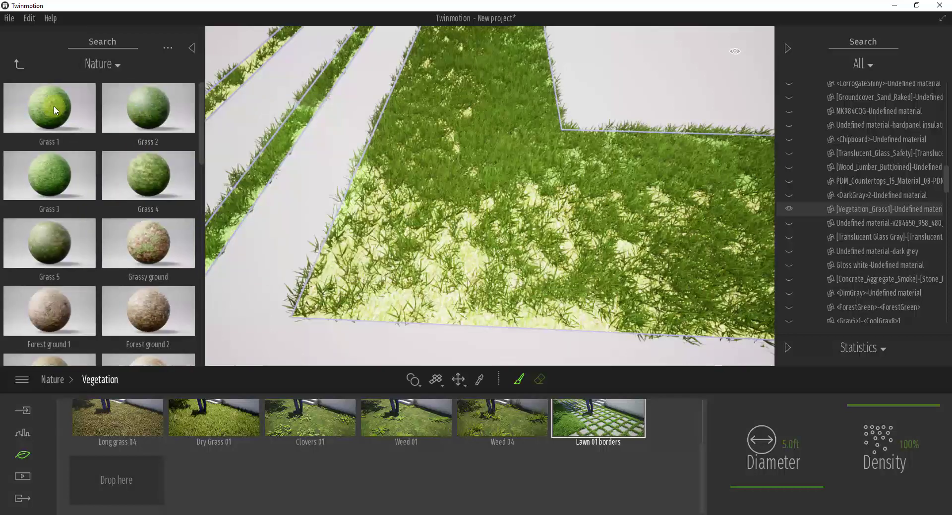
pyautogui.moveTo(55, 108); pyautogui.dragTo(429, 216)
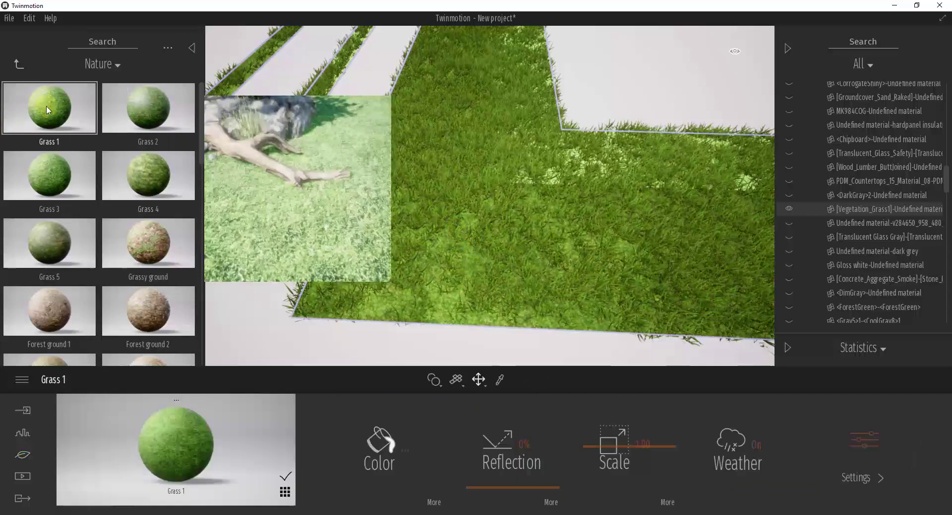
pyautogui.moveTo(49, 109); pyautogui.dragTo(582, 171)
# Return the library from the ground materials to the Grass and flowers vegetation category.
pyautogui.keyDown('shift'); pyautogui.moveTo(582, 171); pyautogui.dragTo(473, 225, button='middle'); pyautogui.keyUp('shift')
pyautogui.moveTo(473, 225); pyautogui.dragTo(454, 241)
pyautogui.scroll(-4, 500, 268)
pyautogui.keyDown('shift'); pyautogui.moveTo(500, 268); pyautogui.dragTo(496, 268, button='middle'); pyautogui.keyUp('shift')
pyautogui.moveTo(430, 207); pyautogui.dragTo(430, 209, button='right')
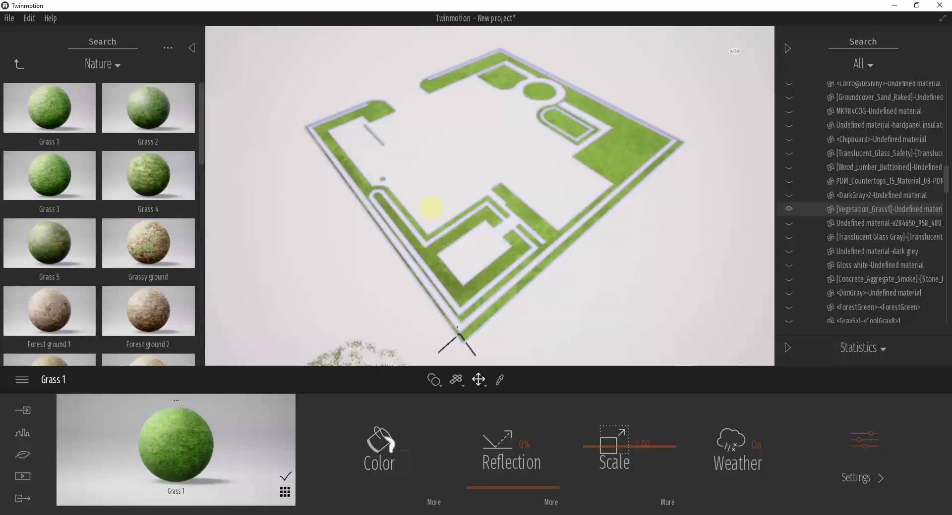
pyautogui.moveTo(77, 91)
pyautogui.click(20, 65)
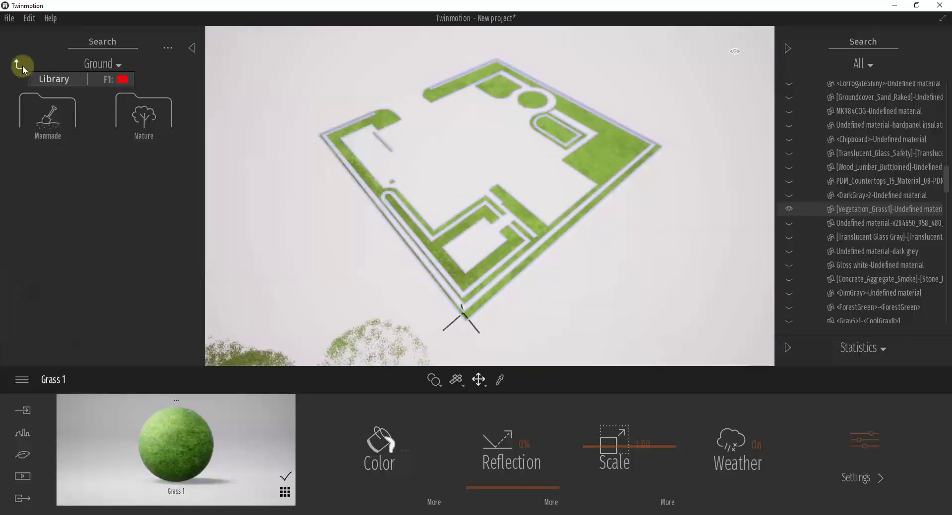
pyautogui.click(15, 68)
pyautogui.click(17, 68)
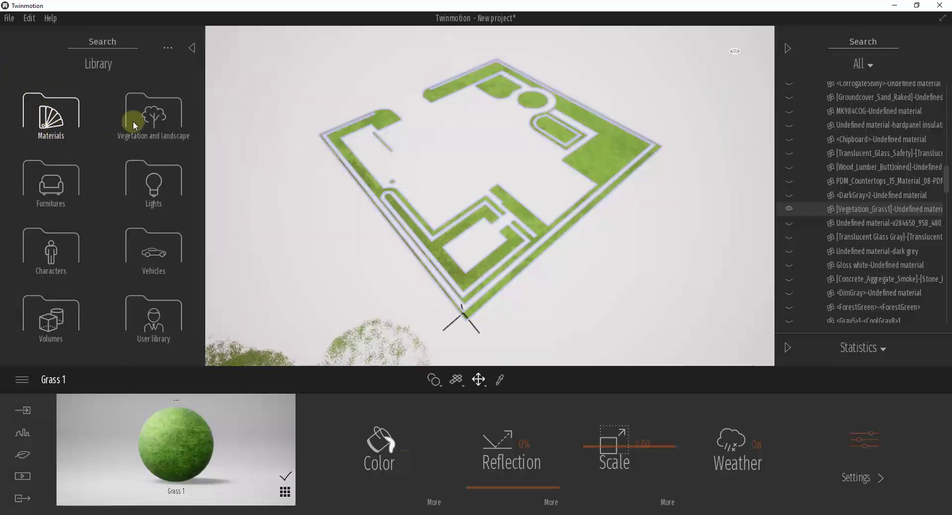
pyautogui.click(152, 124)
pyautogui.click(153, 186)
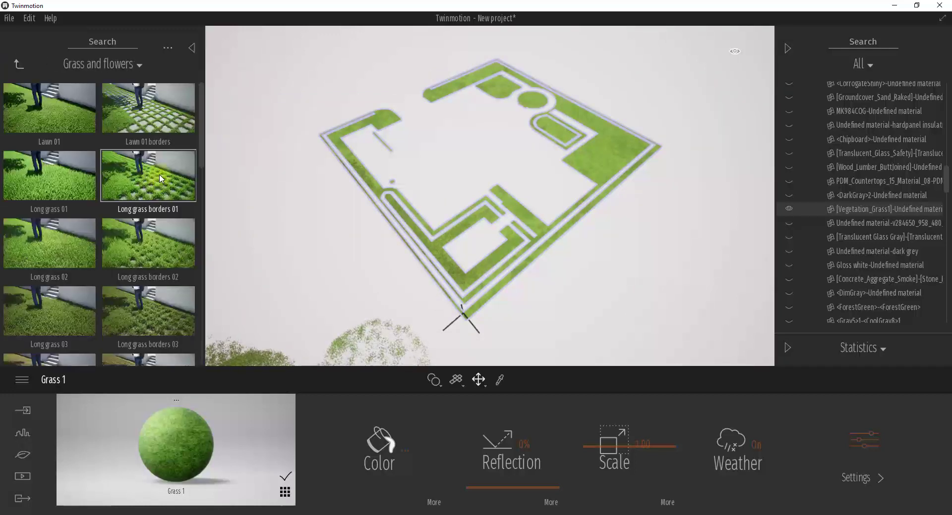
pyautogui.moveTo(153, 97); pyautogui.dragTo(128, 122)
# Reopen the vegetation painting palette and set the brush diameter to 100 ft.
pyautogui.click(22, 455)
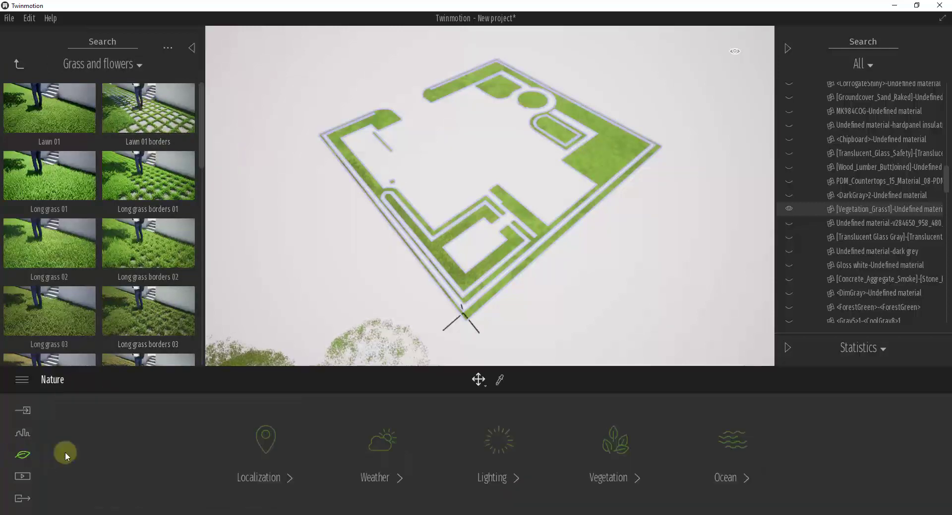
pyautogui.click(618, 453)
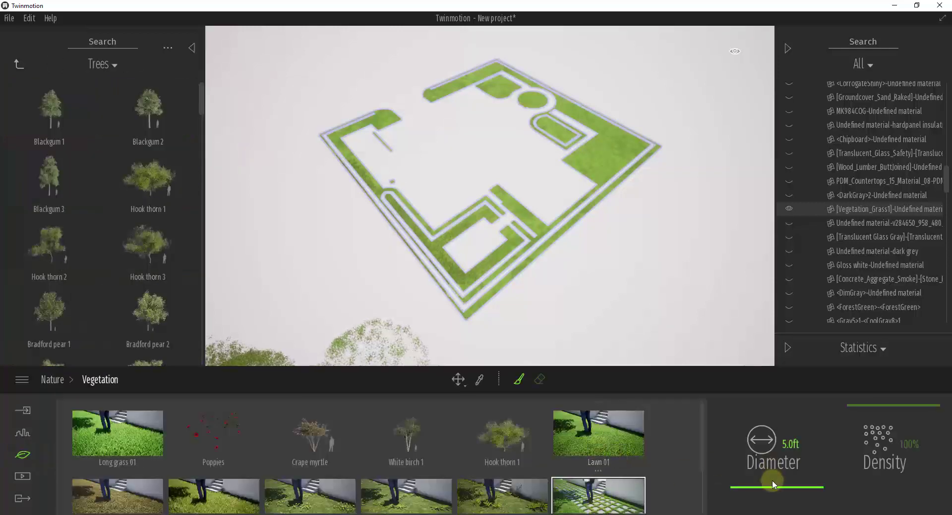
pyautogui.moveTo(772, 480); pyautogui.dragTo(776, 481)
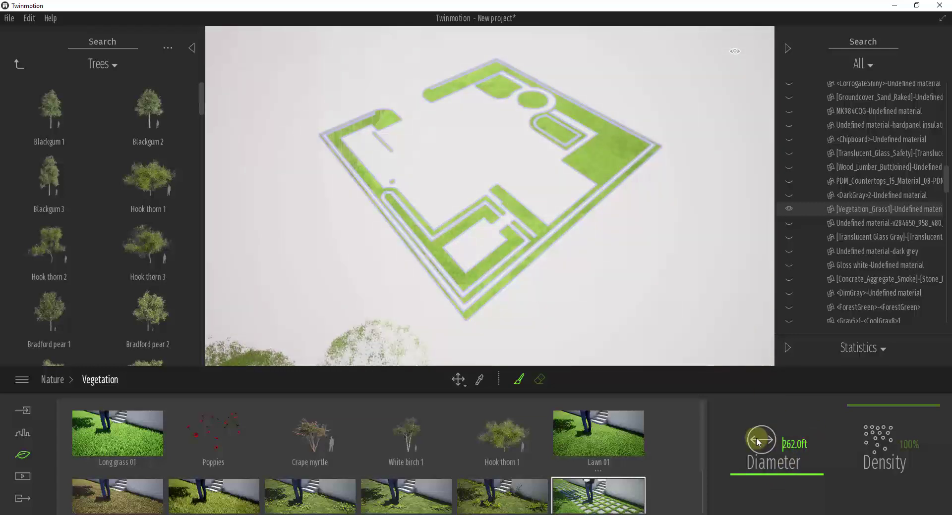
pyautogui.hotkey('ctrl', 'a')
pyautogui.write('100')
pyautogui.press('Return')
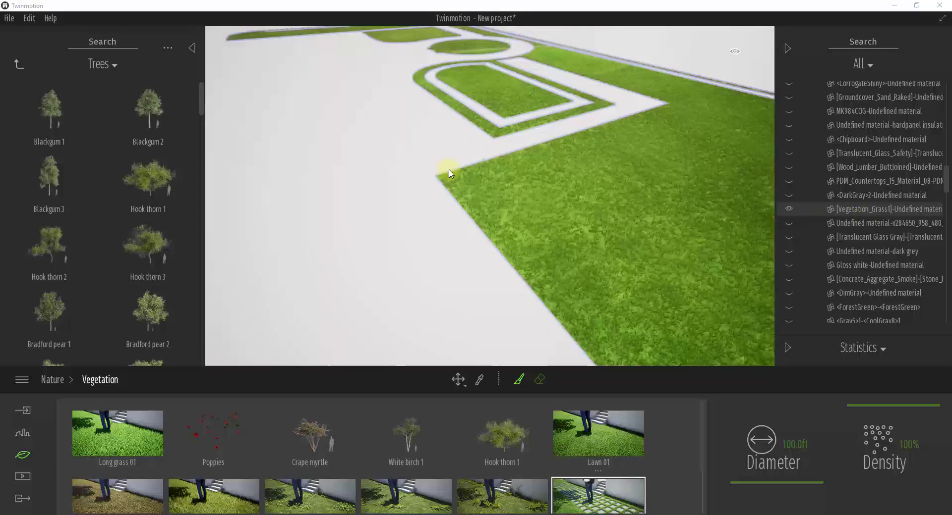
# Exit the isolation of the lawn surfaces and inspect the finished grass around the villa's seating area and pools.
pyautogui.press('s')
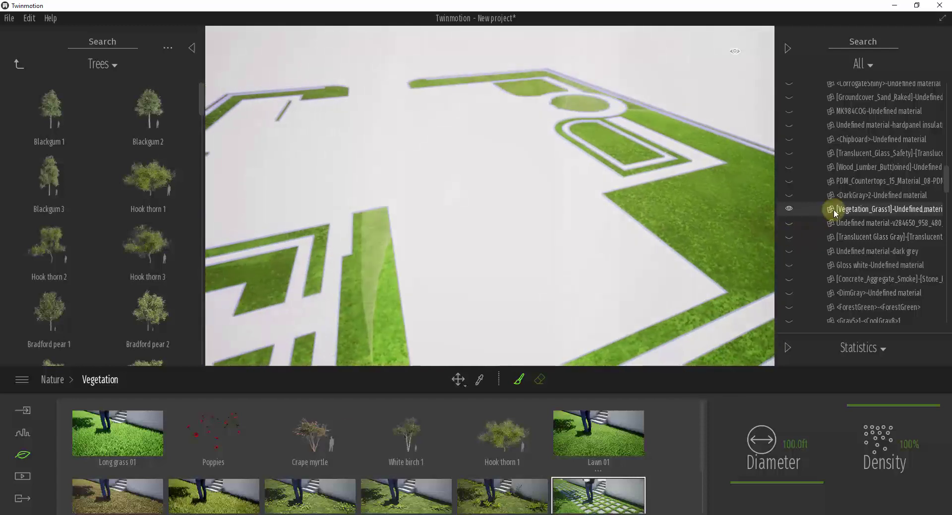
pyautogui.rightClick(849, 212)
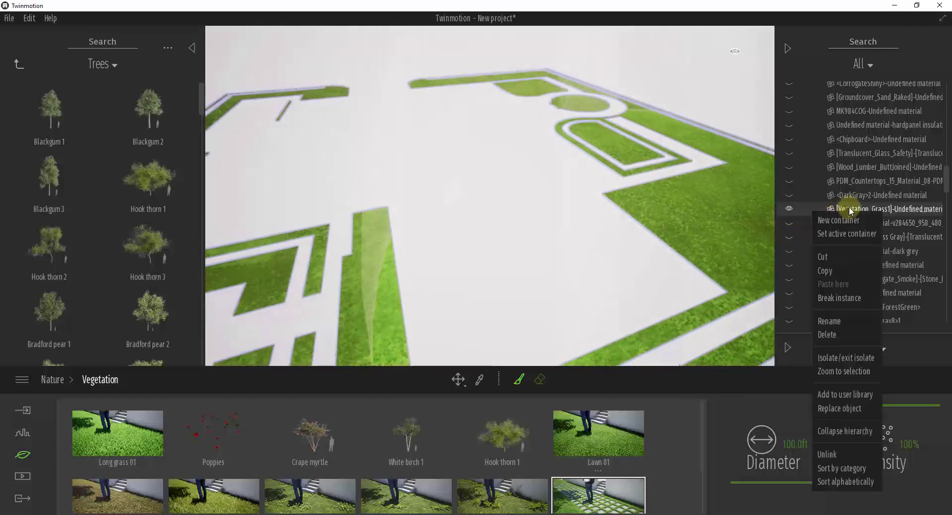
pyautogui.click(845, 358)
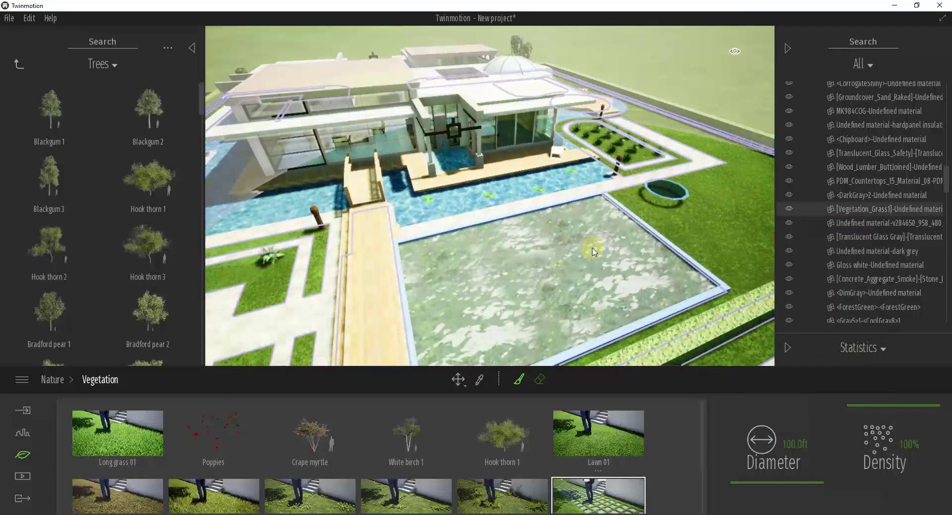
pyautogui.press('s')
pyautogui.moveTo(592, 248); pyautogui.dragTo(592, 249, button='right')
pyautogui.press('w')
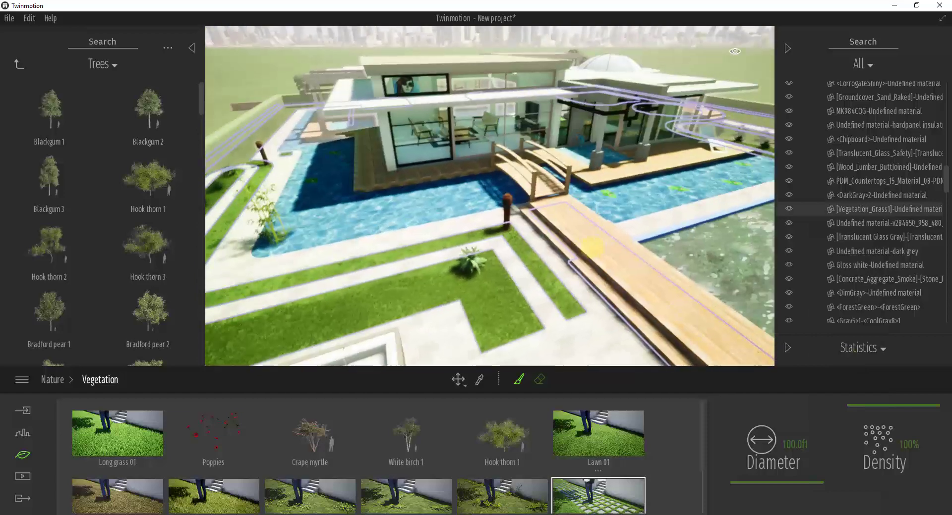
pyautogui.moveTo(592, 248); pyautogui.dragTo(591, 248)
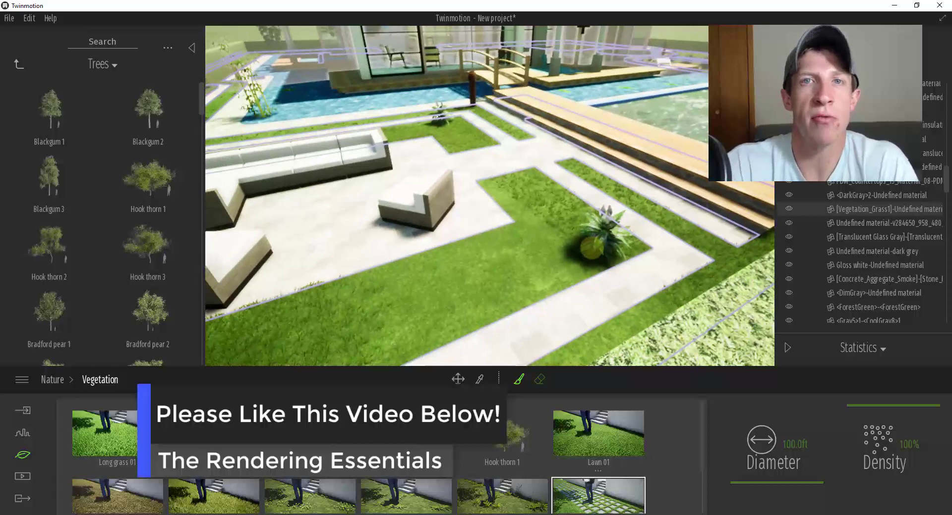